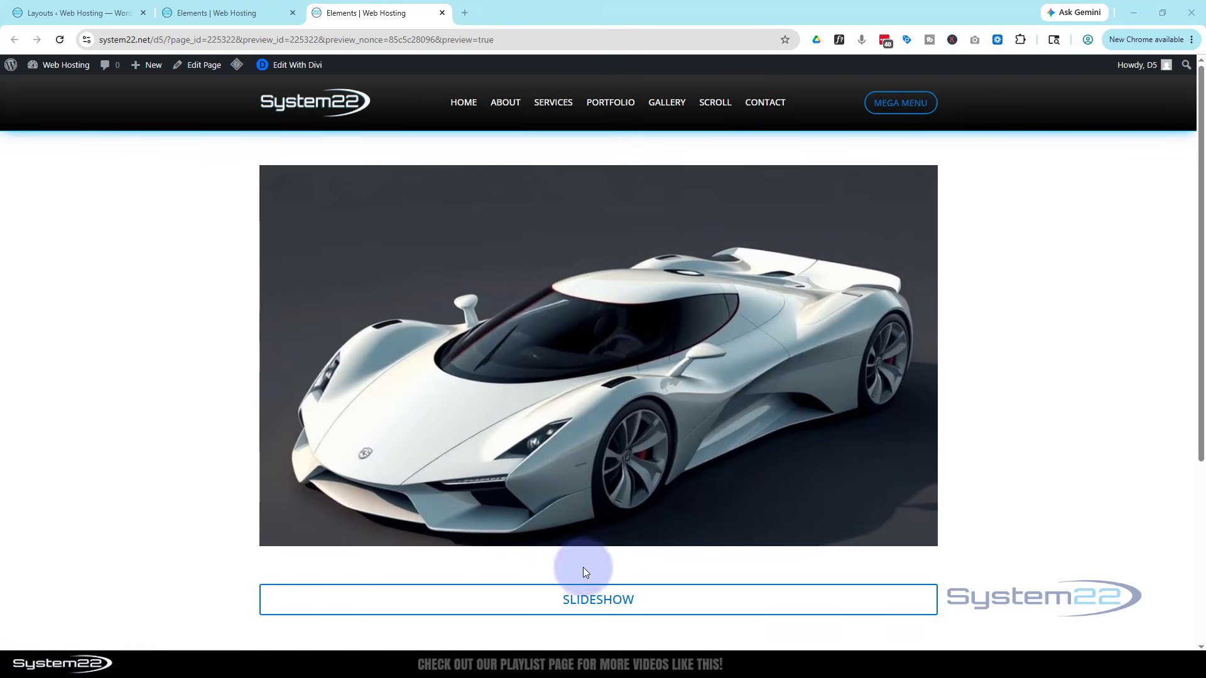
Step: Test the Slideshow button on the preview page: reveal the gallery slider, browse its slides, and hide it again
left_click(600, 602)
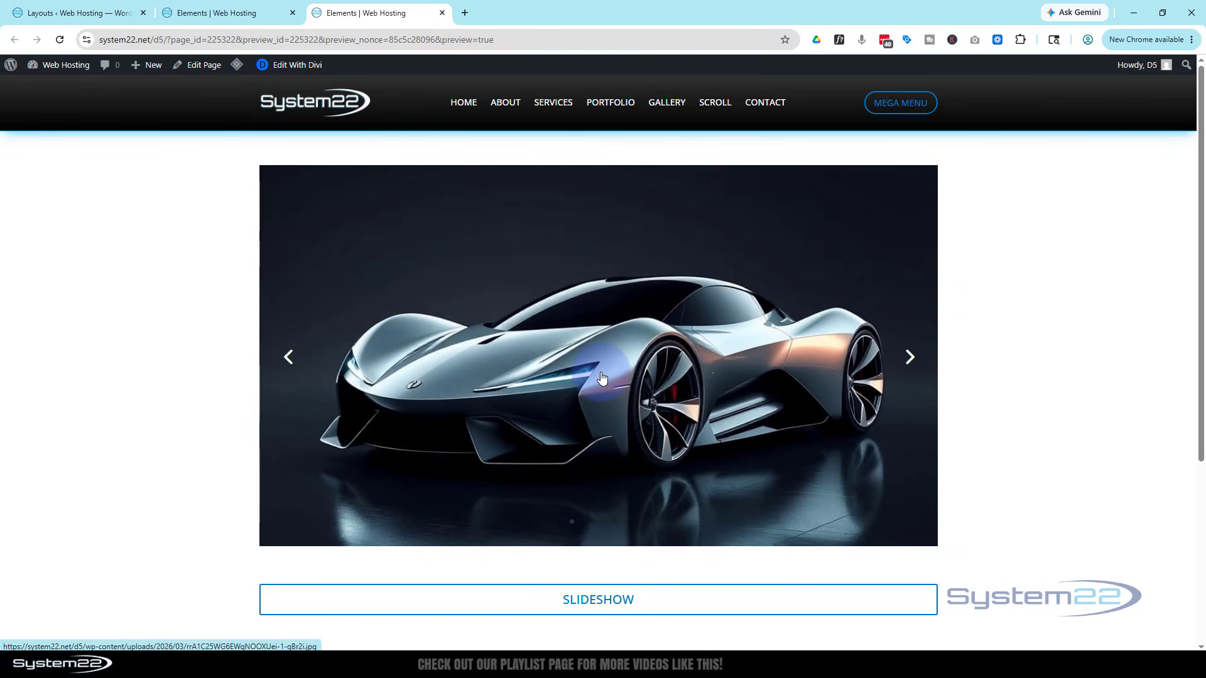
left_click(909, 358)
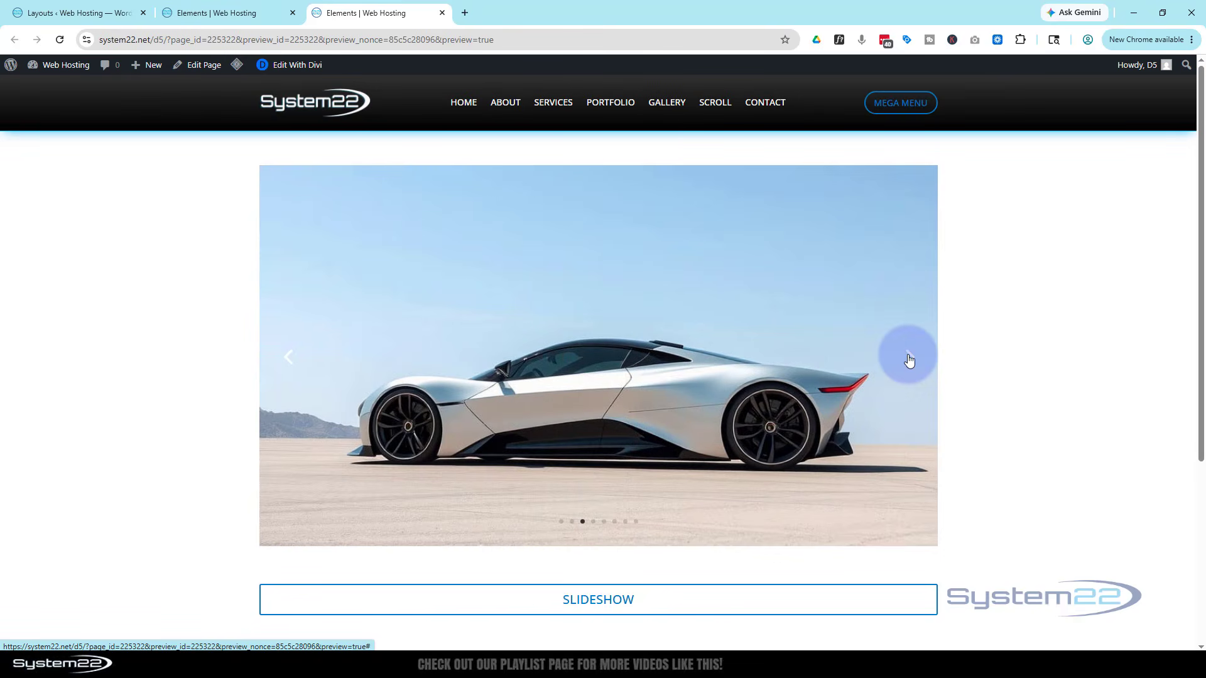
left_click(909, 359)
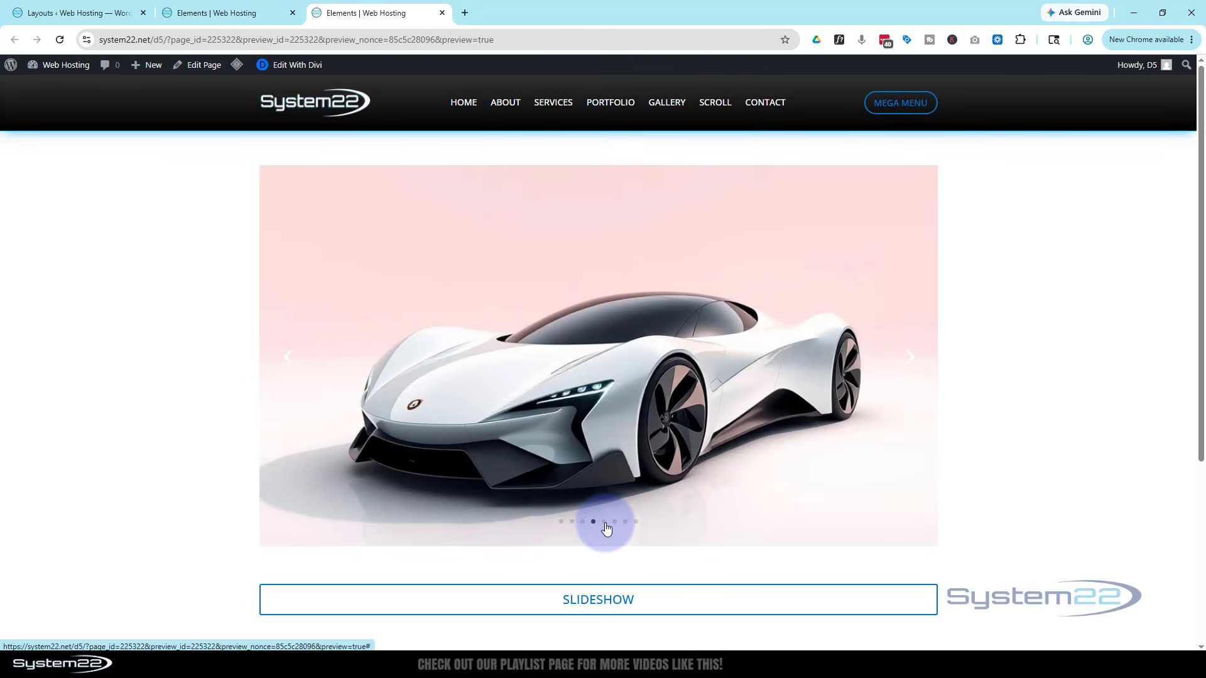
left_click(572, 522)
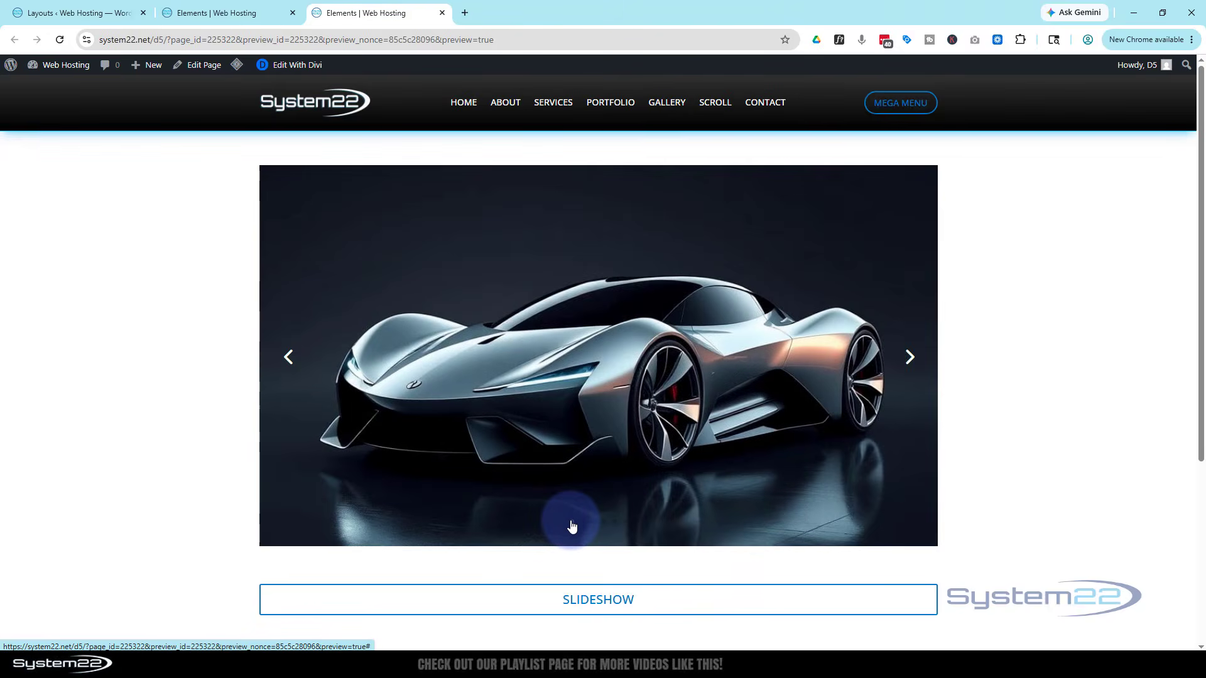
left_click(586, 606)
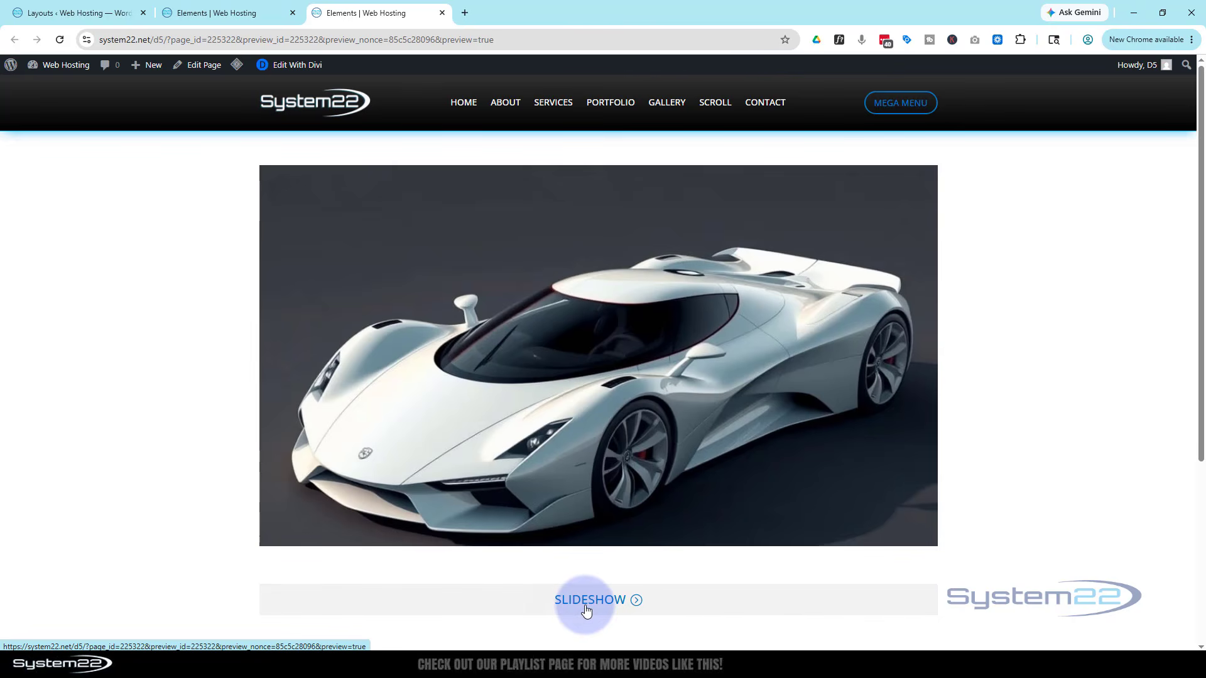
Step: Switch to the Divi builder tab, delete the existing section, and add a single-column row with a Gallery module
left_click(226, 16)
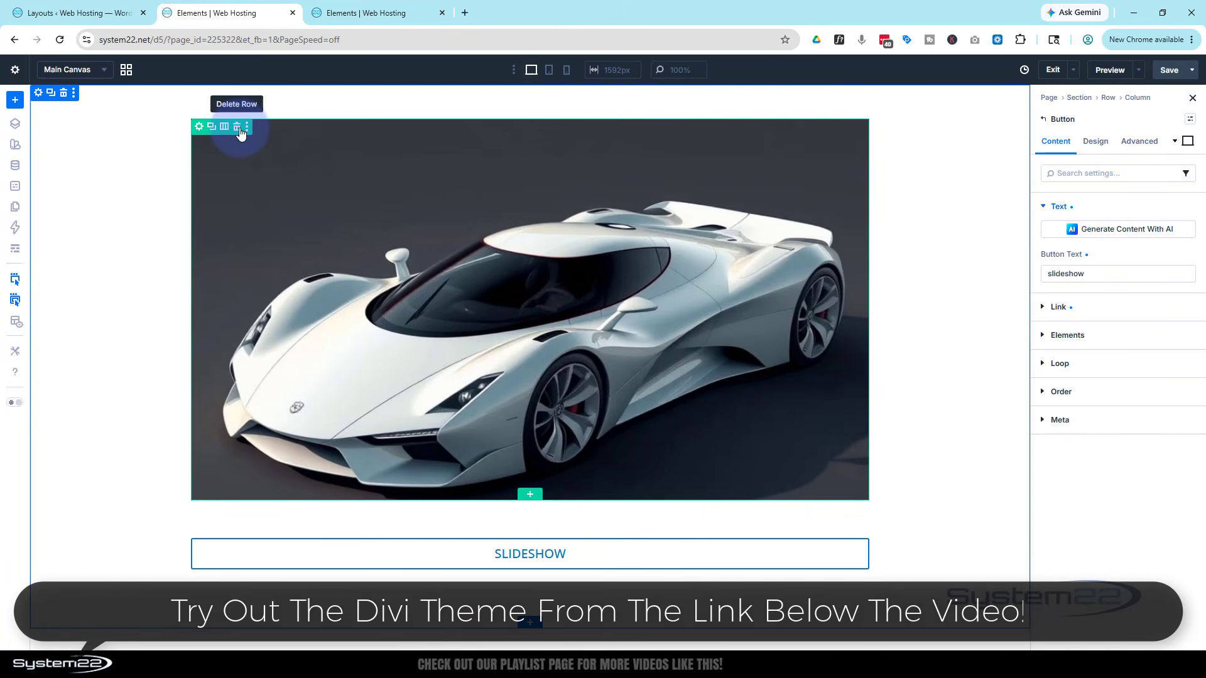
left_click(65, 94)
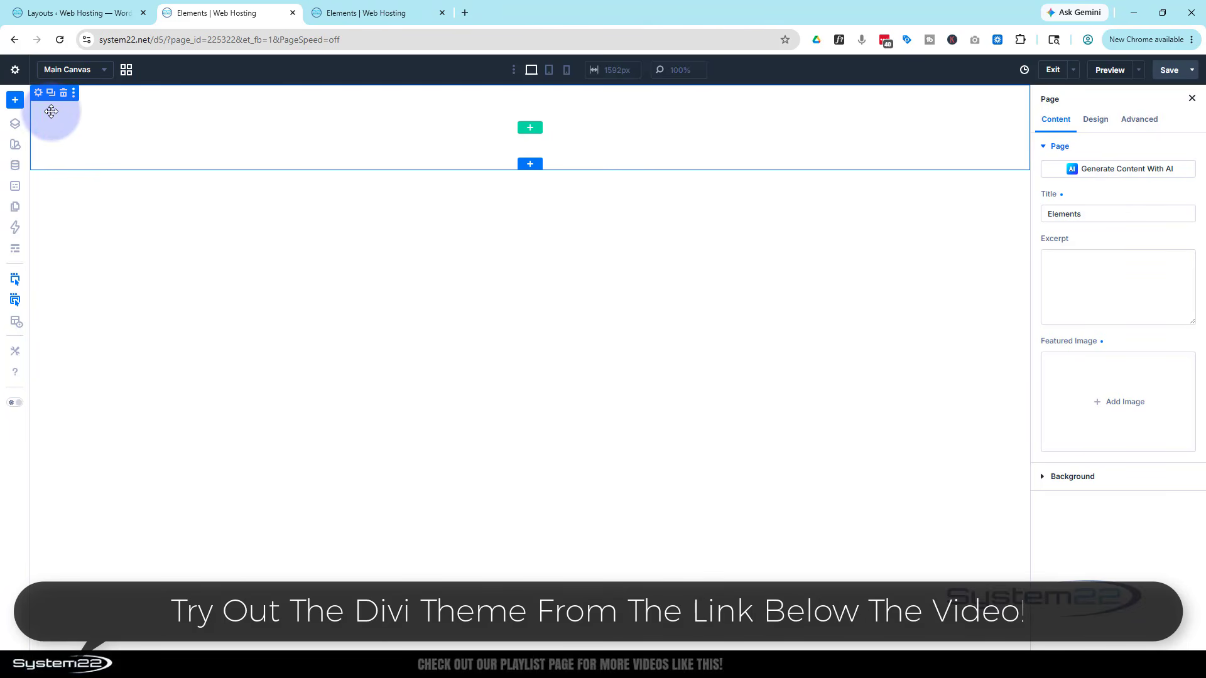
left_click(531, 130)
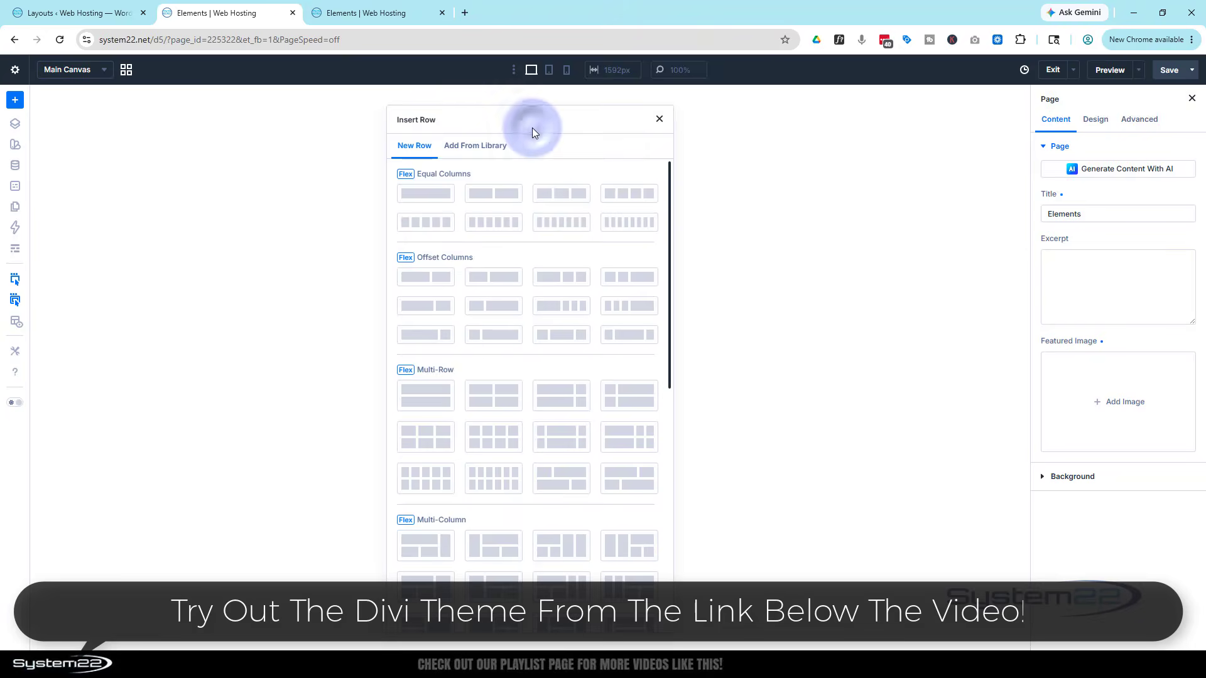
left_click(451, 204)
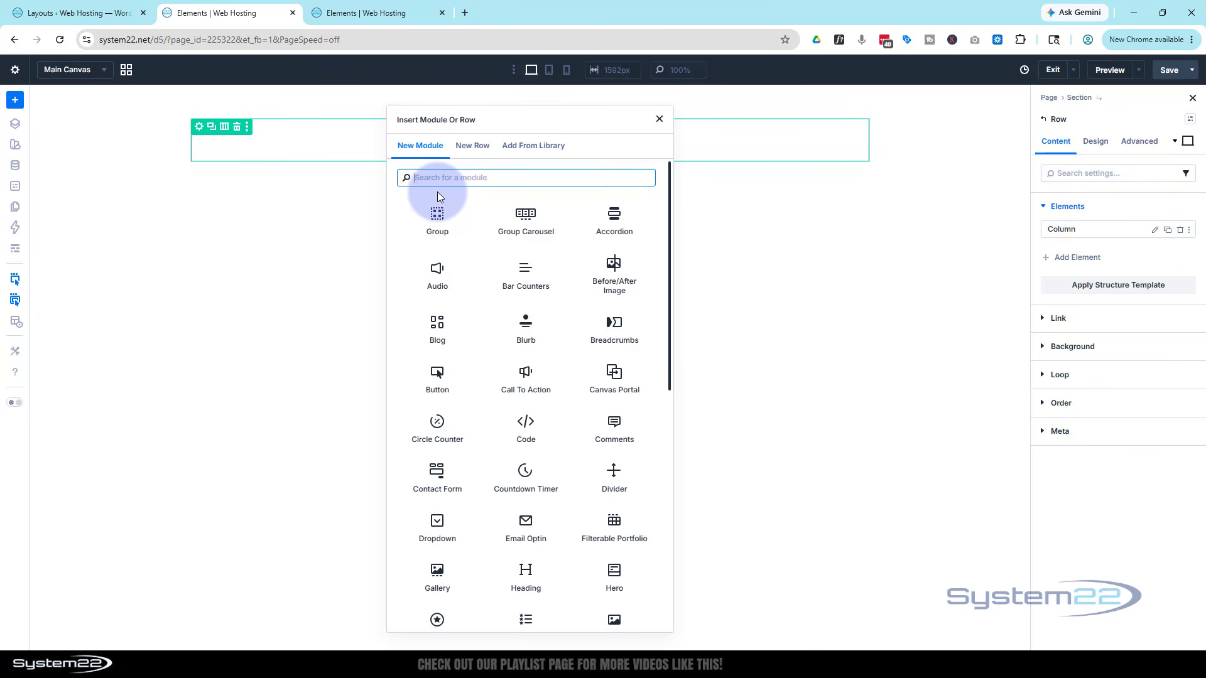
left_click(439, 568)
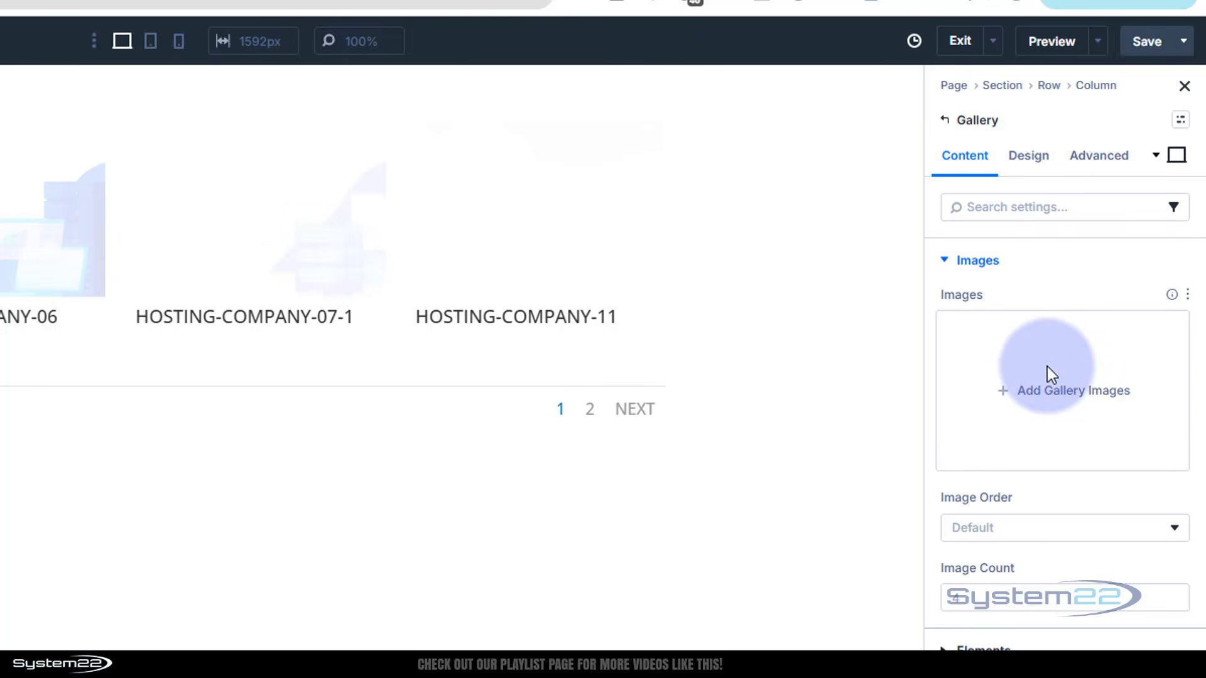
Step: Add the eight consecutive futuristic car images from the media library to the gallery and set its image count to 8
left_click(1067, 406)
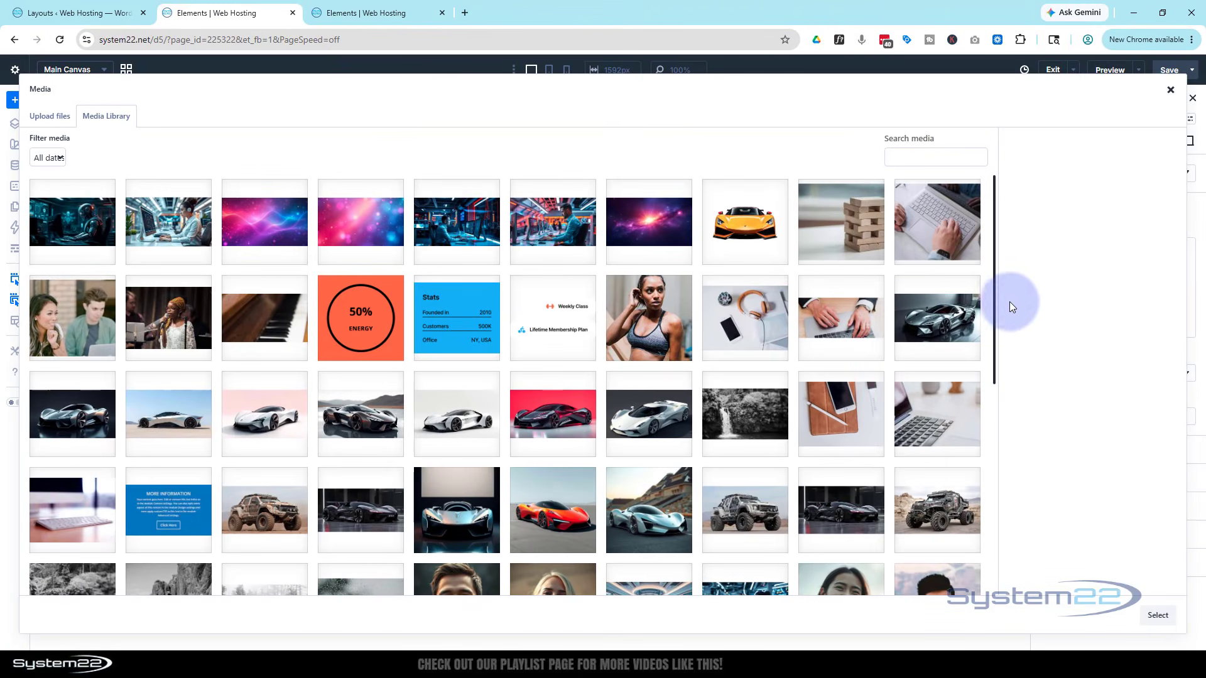
left_click(965, 317)
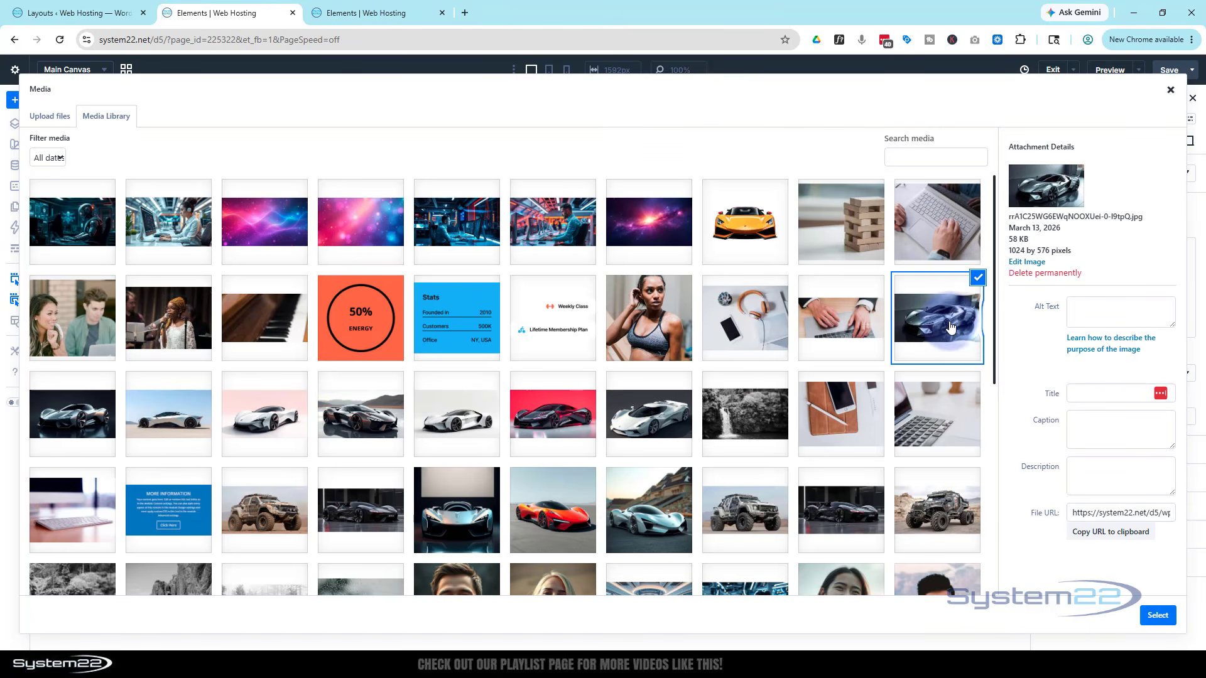
left_click(651, 432, "shift")
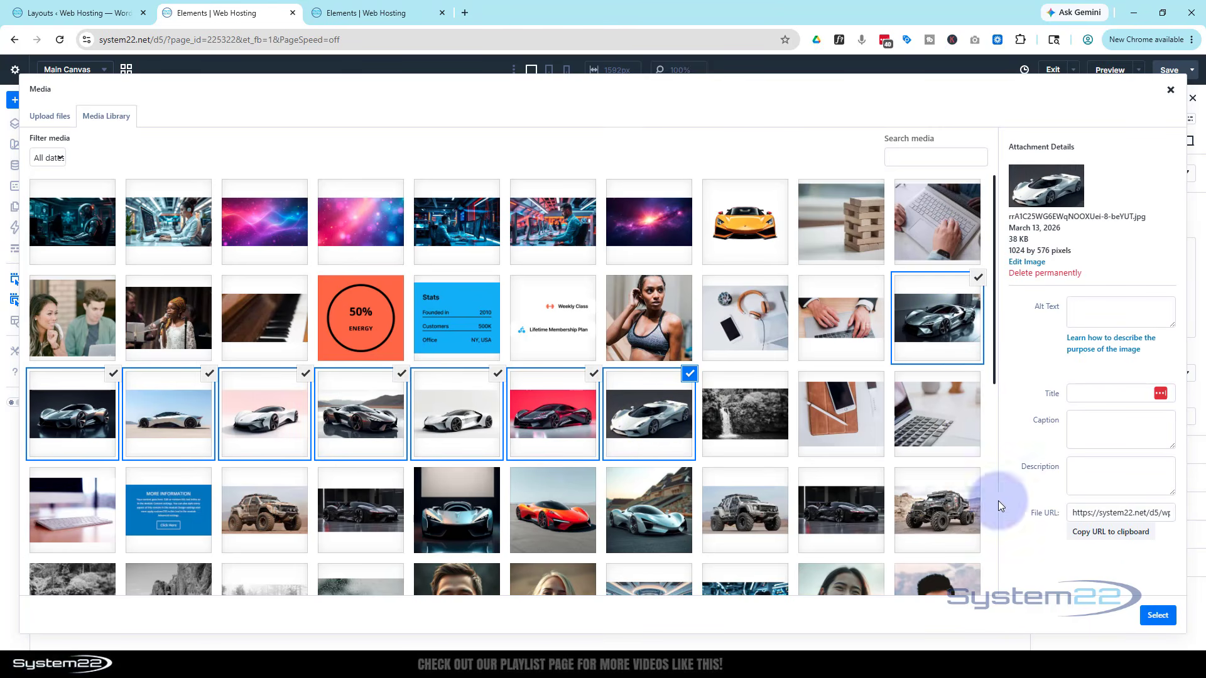
left_click(1156, 619)
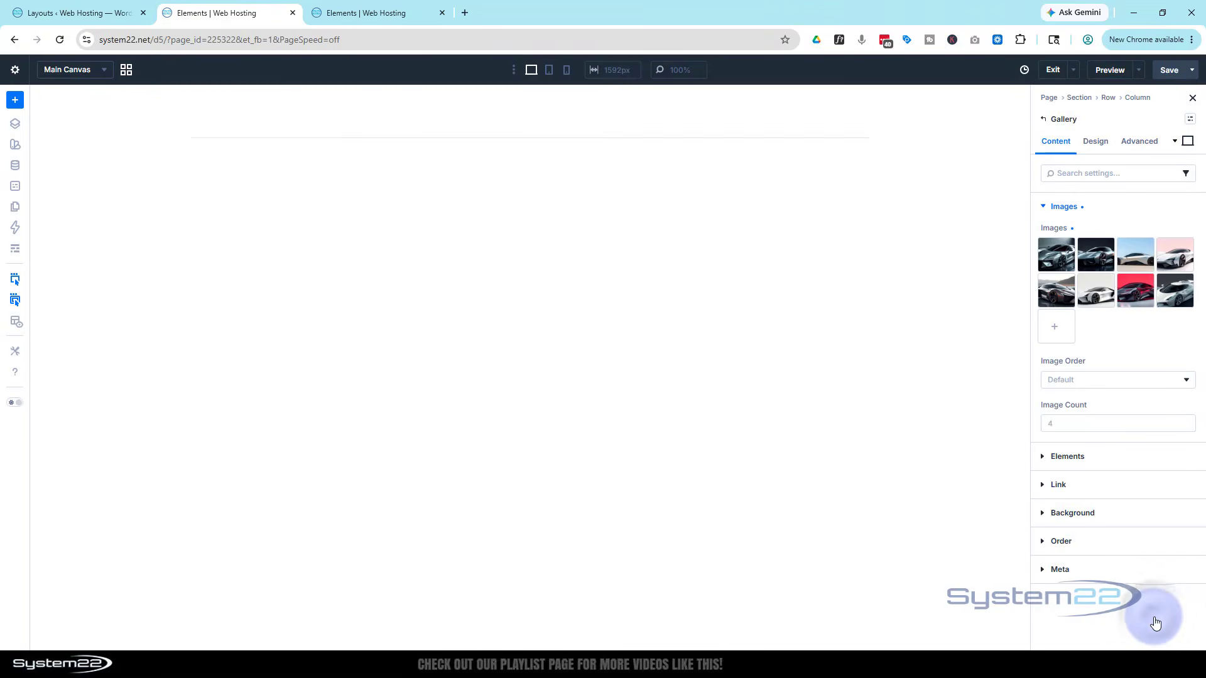
left_click(1039, 438)
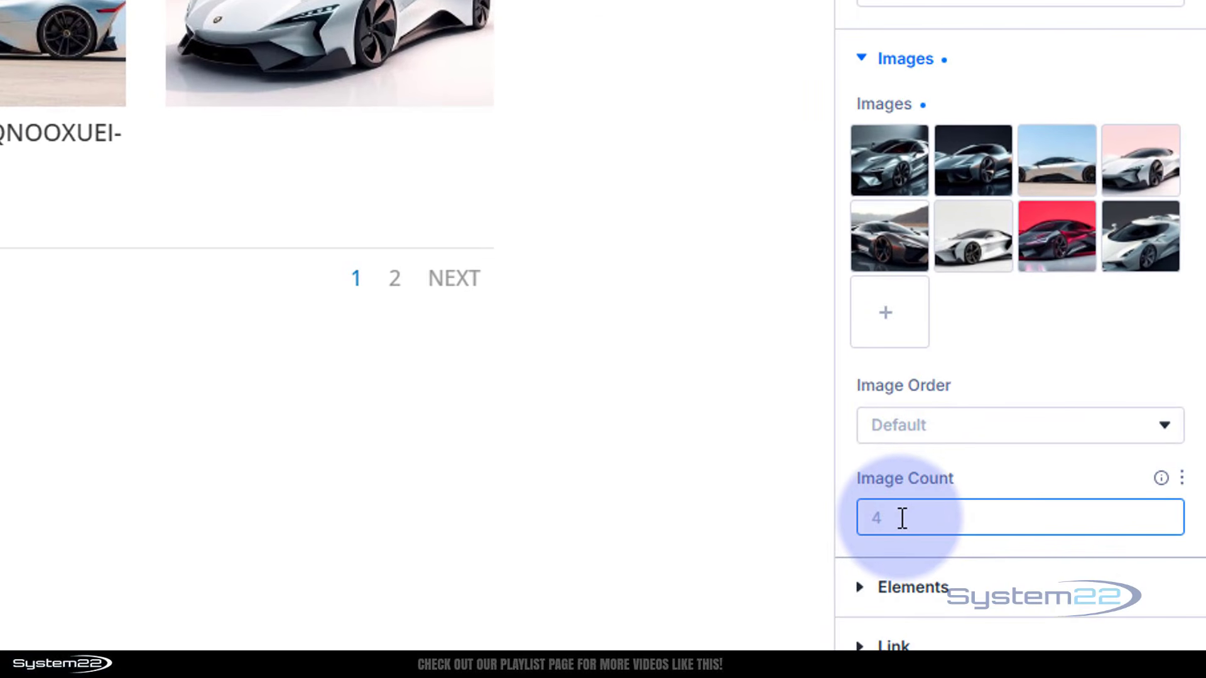
type("8")
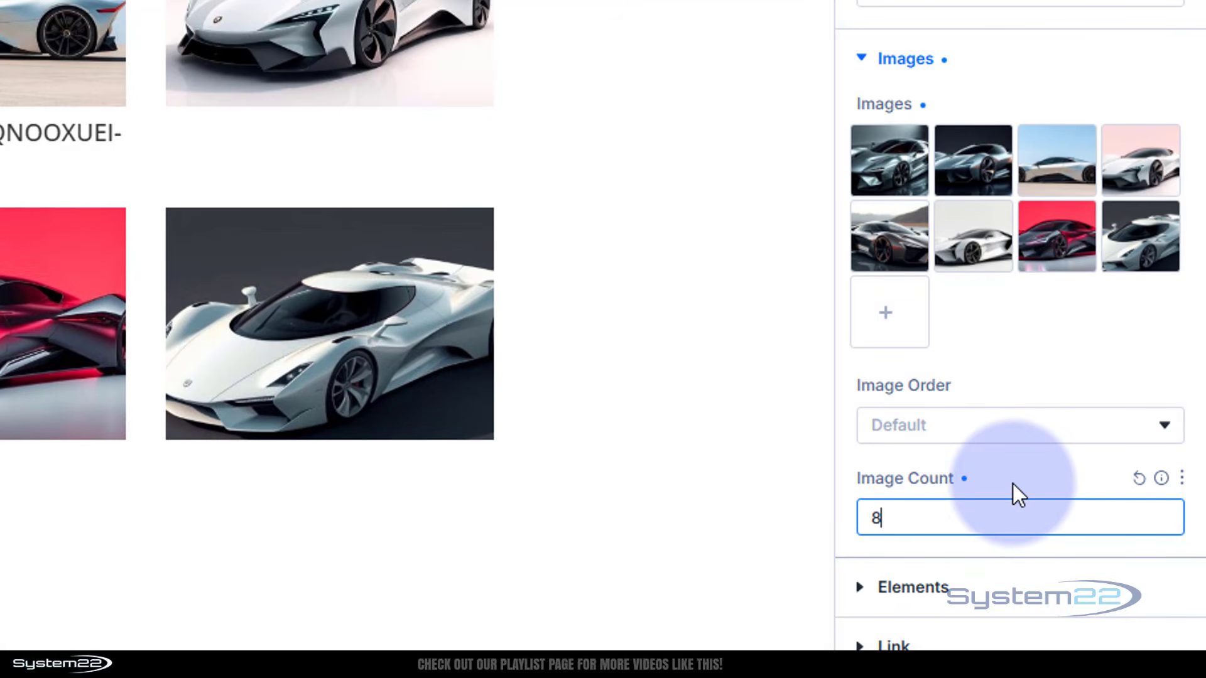
Step: Change the gallery's layout from Grid to Slider
left_click(943, 589)
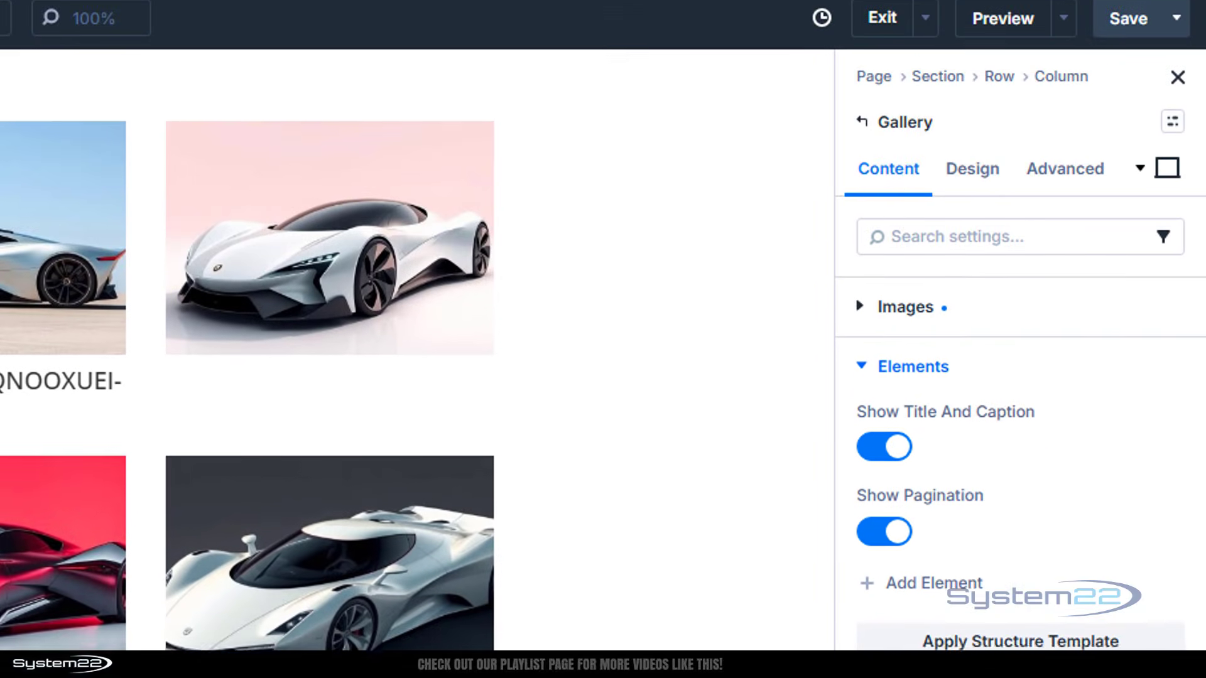
left_click(990, 190)
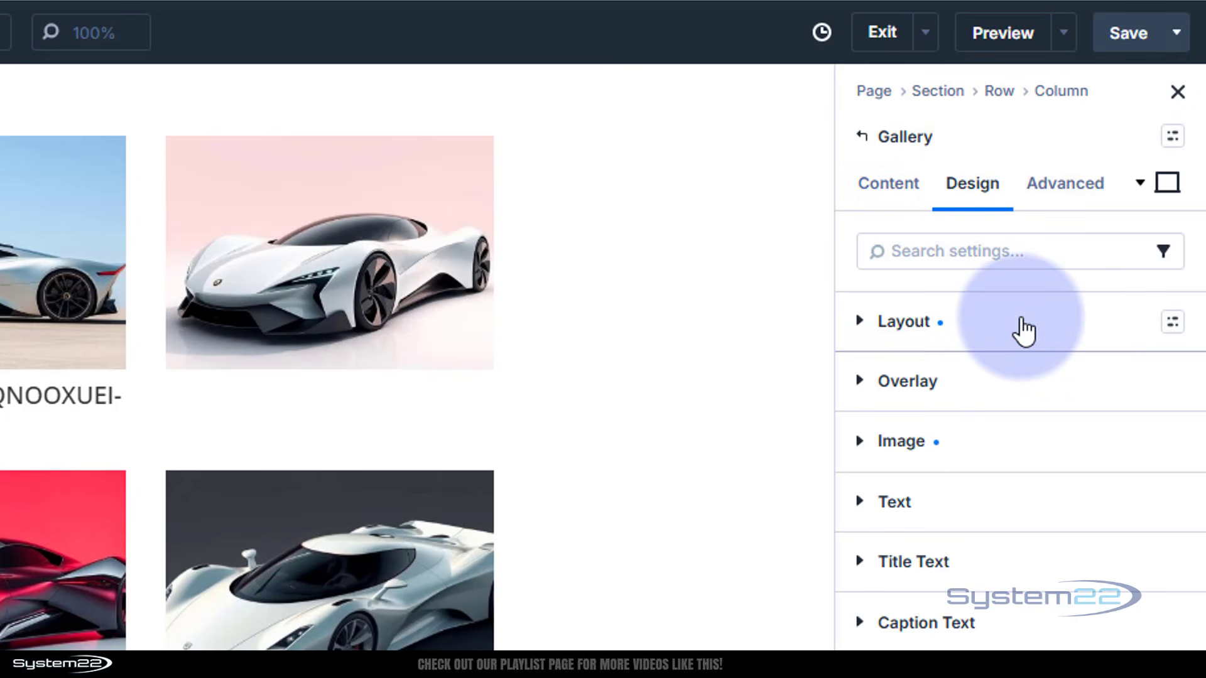
left_click(862, 325)
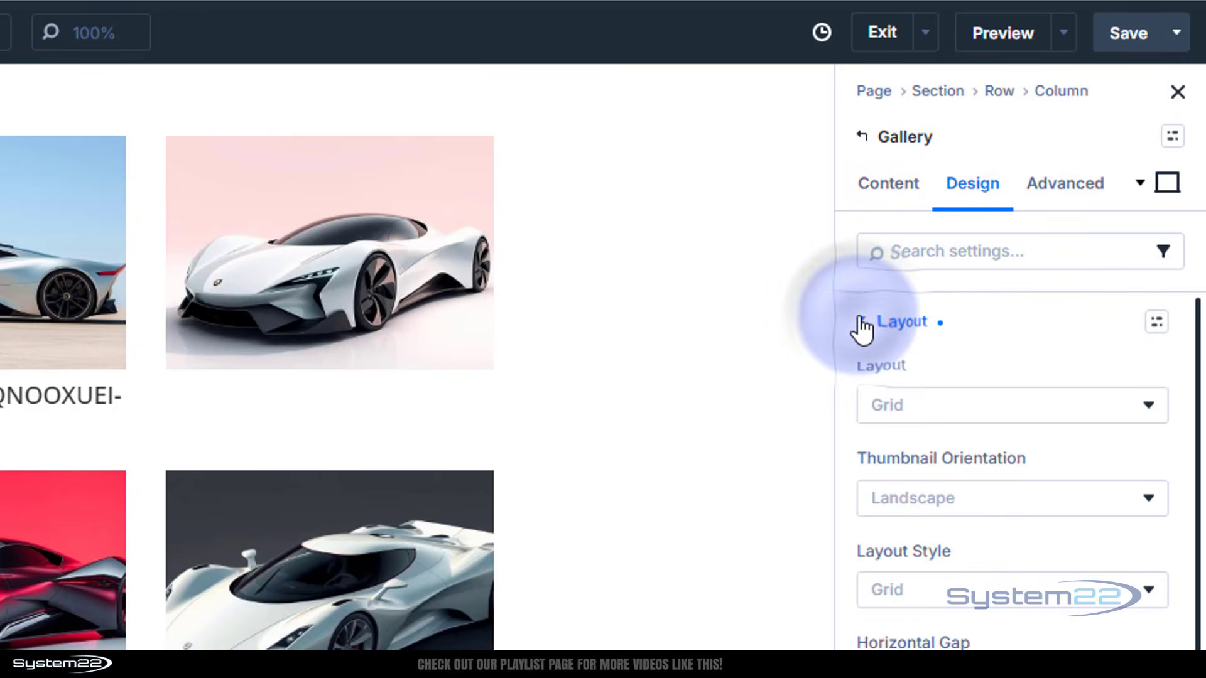
left_click(977, 407)
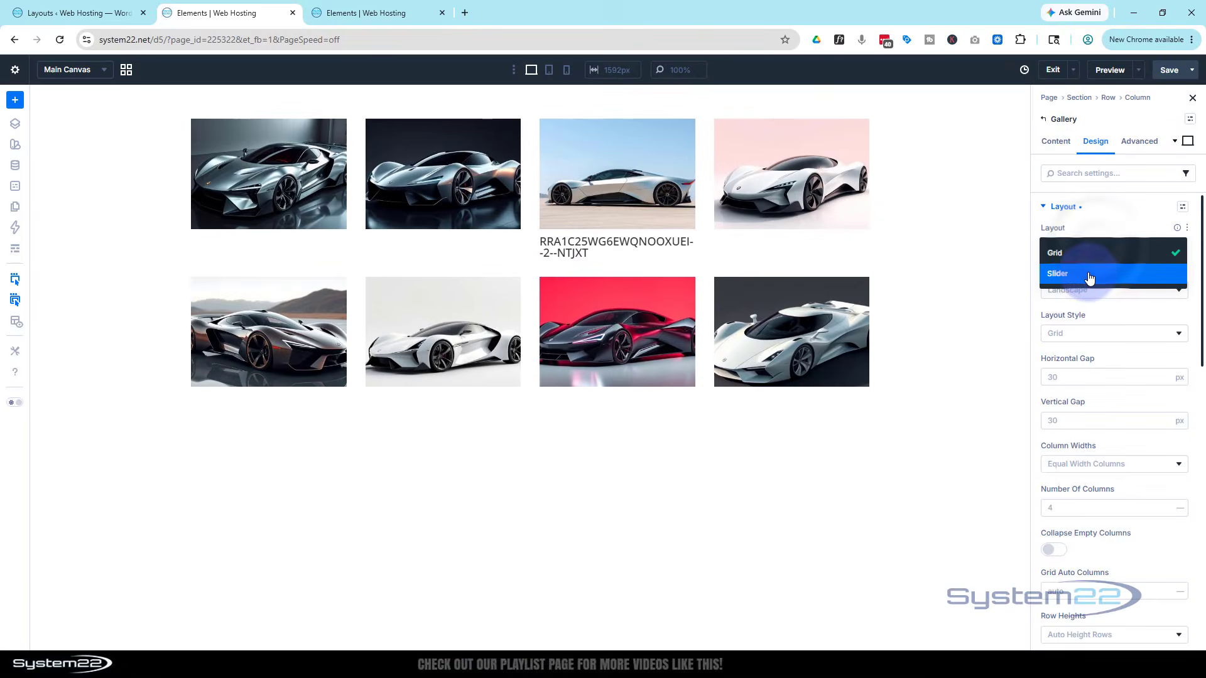
left_click(1090, 278)
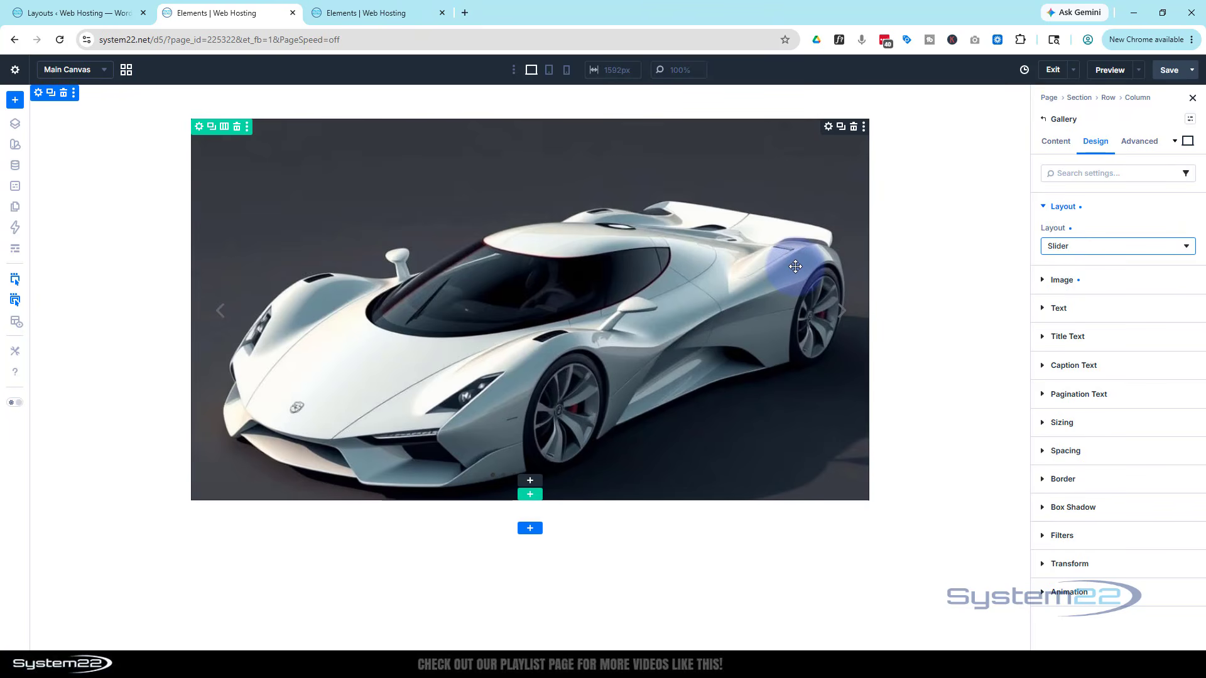
Step: Add a single-column row below the gallery containing a Button module with the text "Slideshow"
left_click(534, 496)
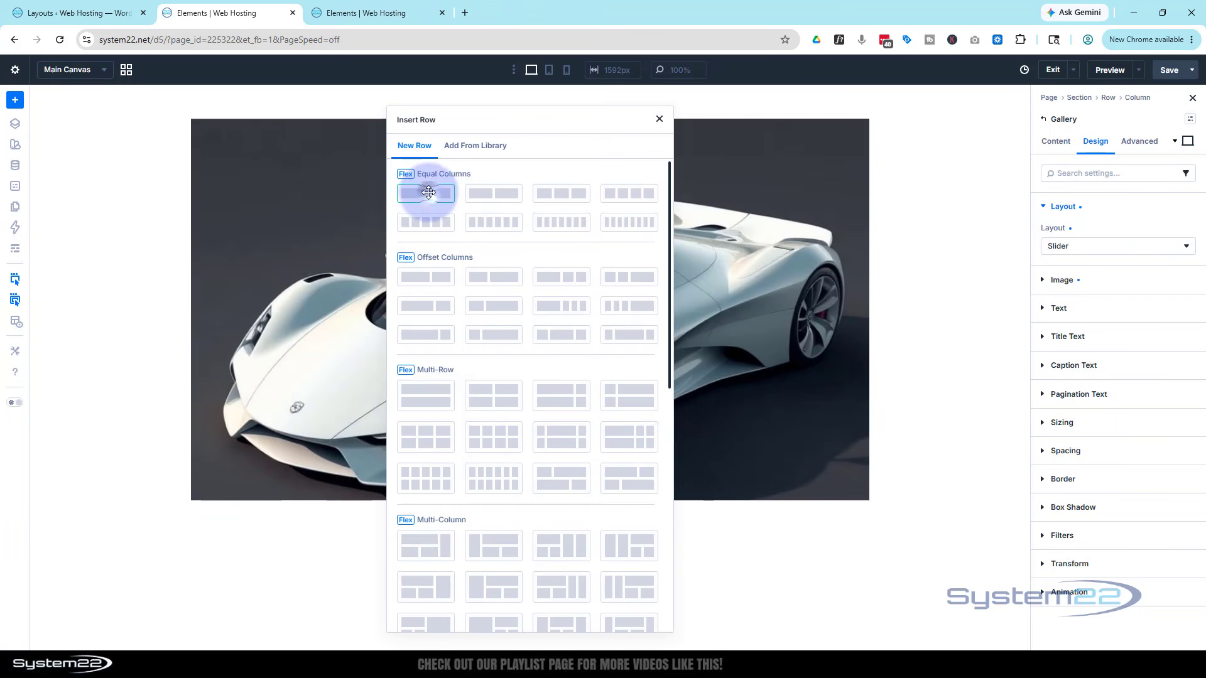
left_click(429, 192)
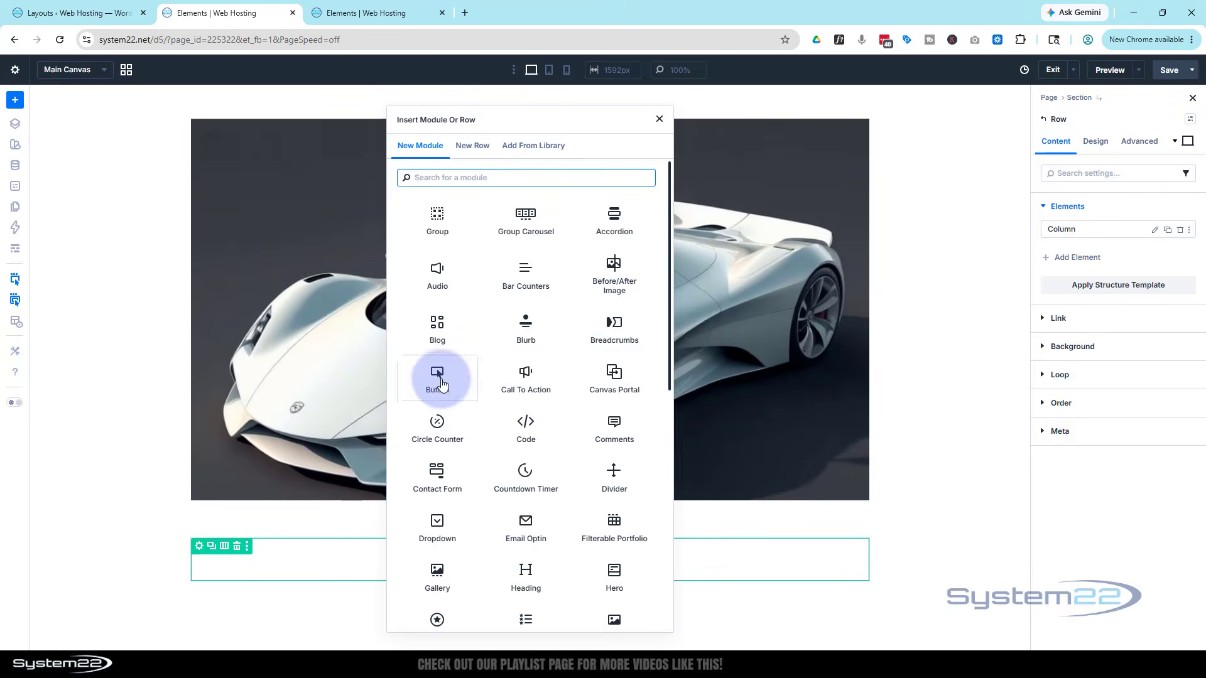
left_click(442, 383)
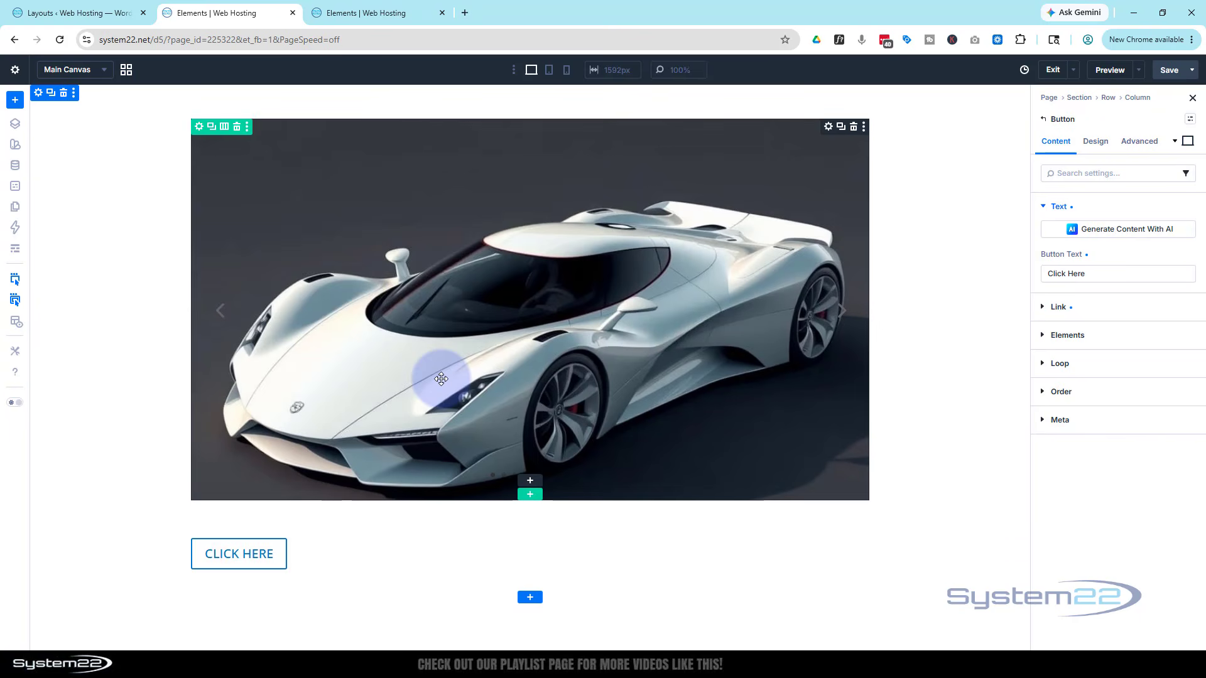
left_click_drag(1090, 272, 1037, 271)
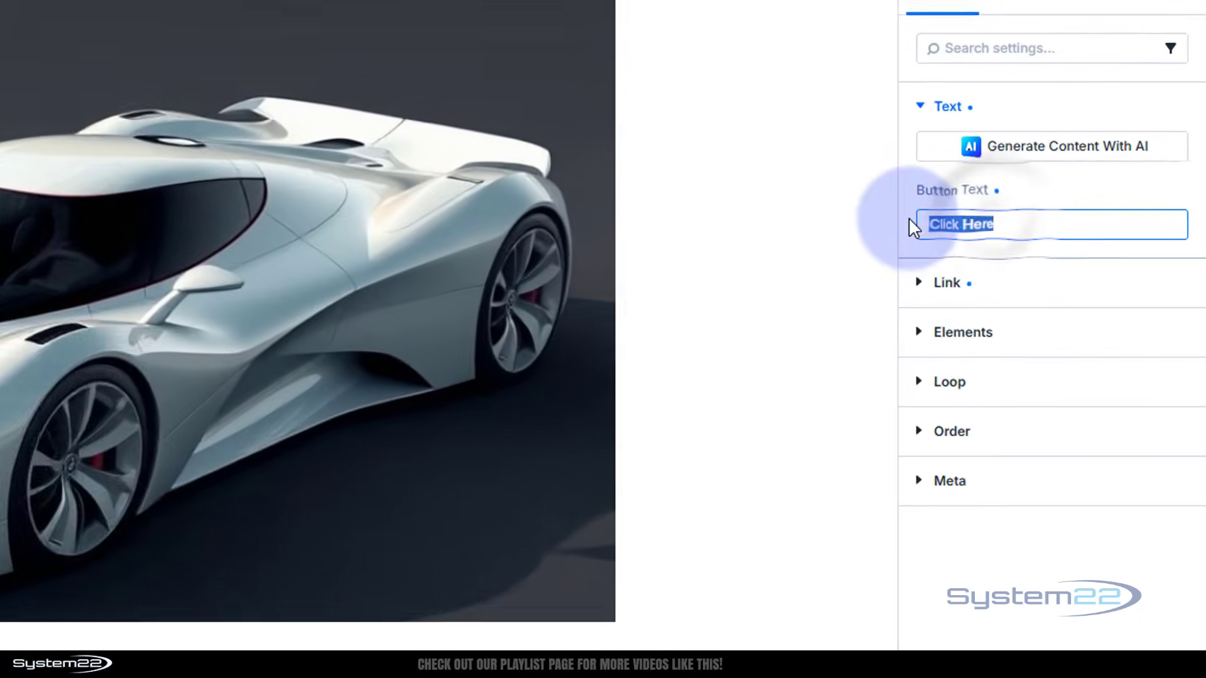
type("Slideshow")
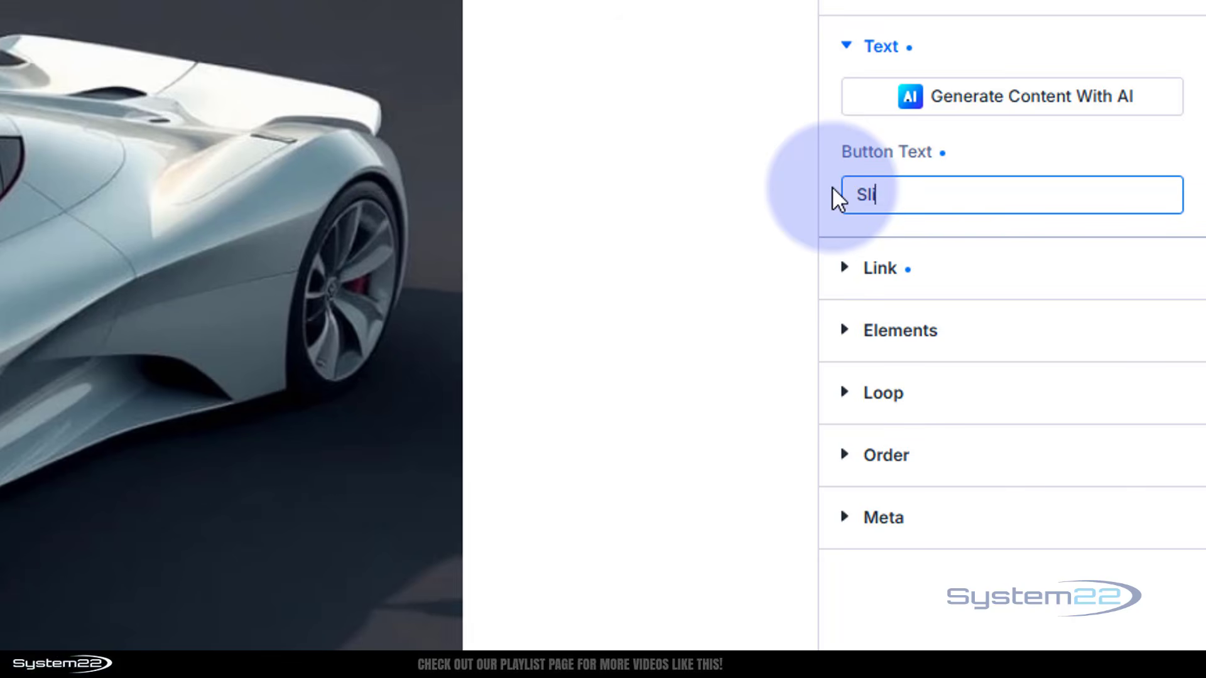
left_click(898, 195)
type("r")
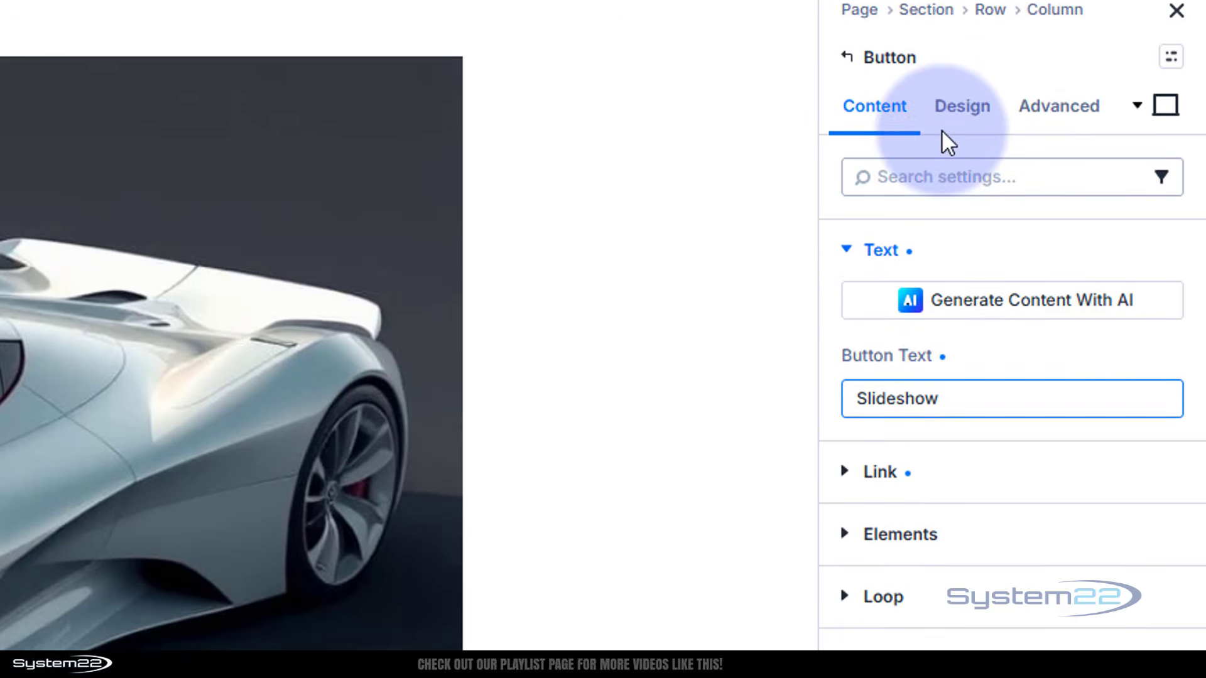
Step: Give the Slideshow button the circled right-pointing triangle icon
left_click(977, 135)
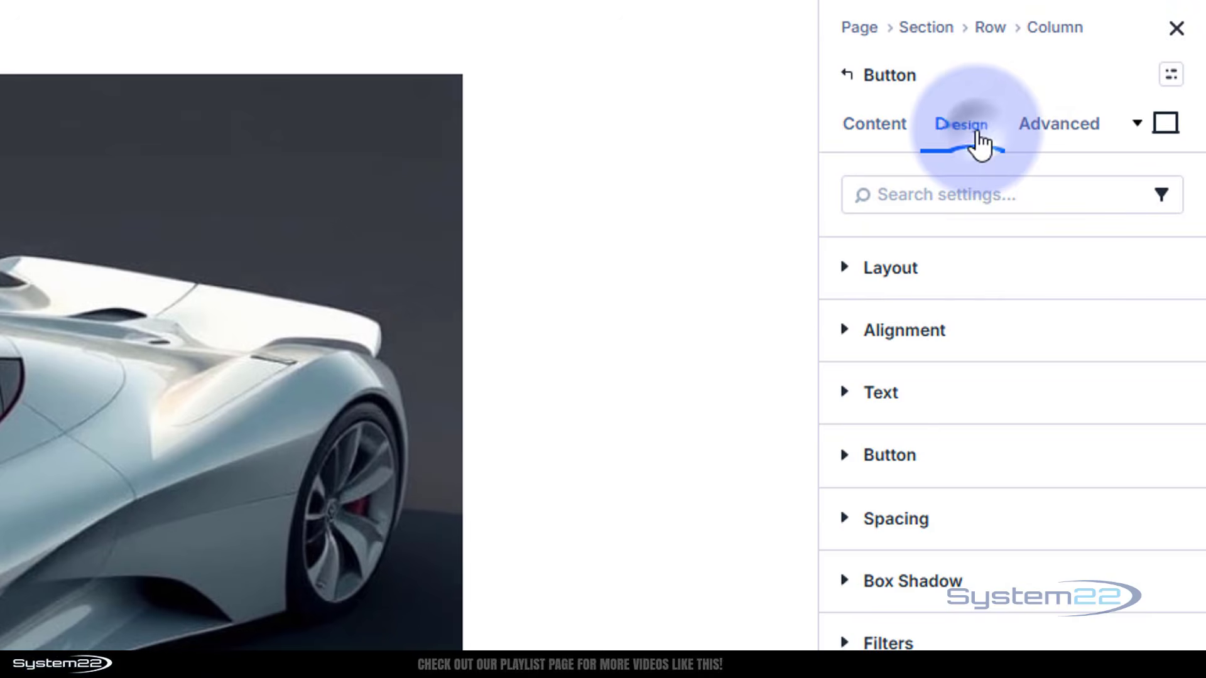
left_click(905, 457)
left_click(914, 353)
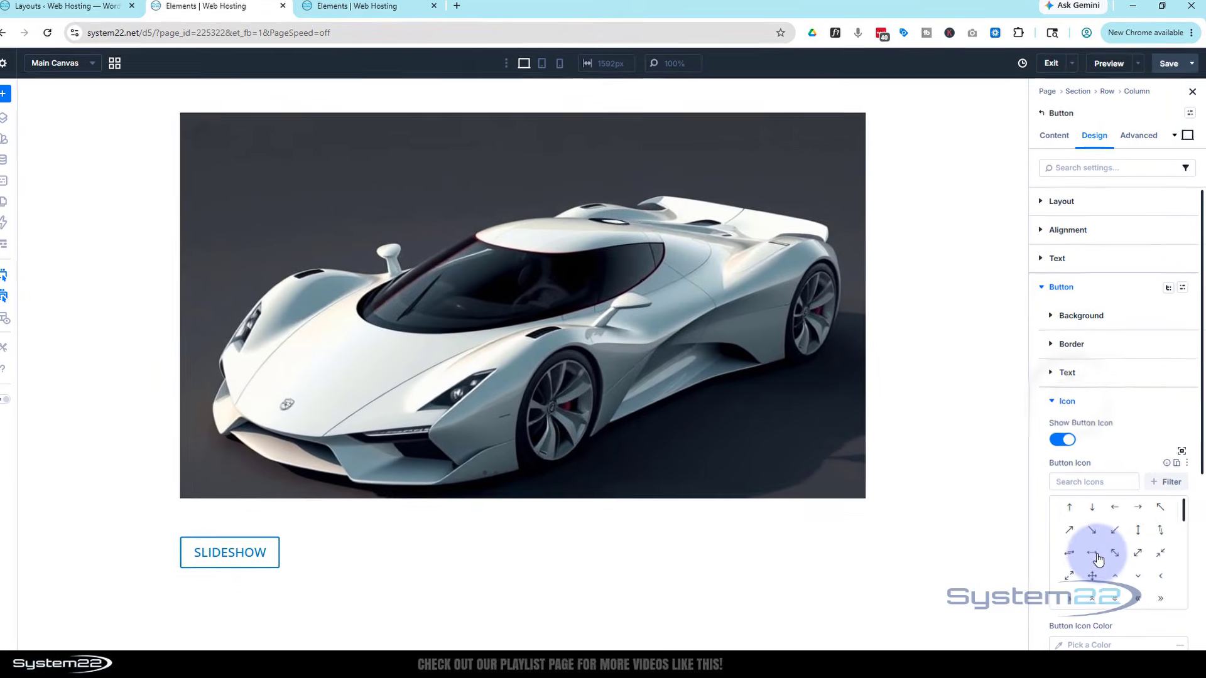
scroll(1022, 470, "down", 3)
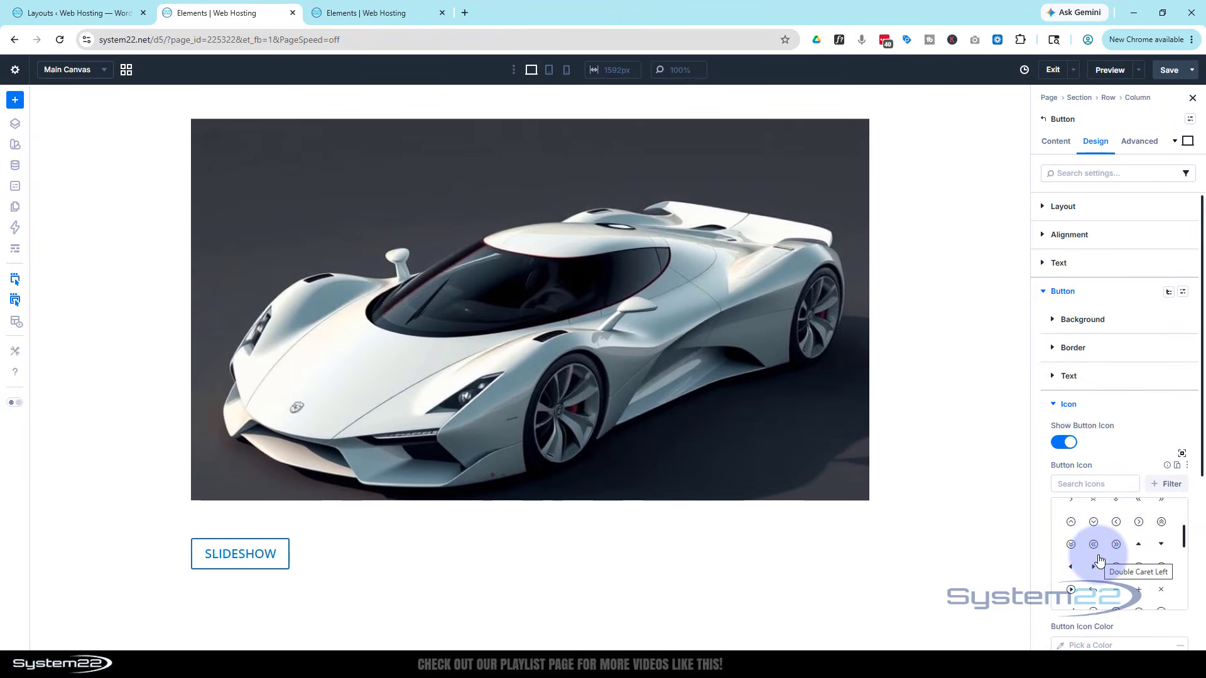
left_click(1071, 589)
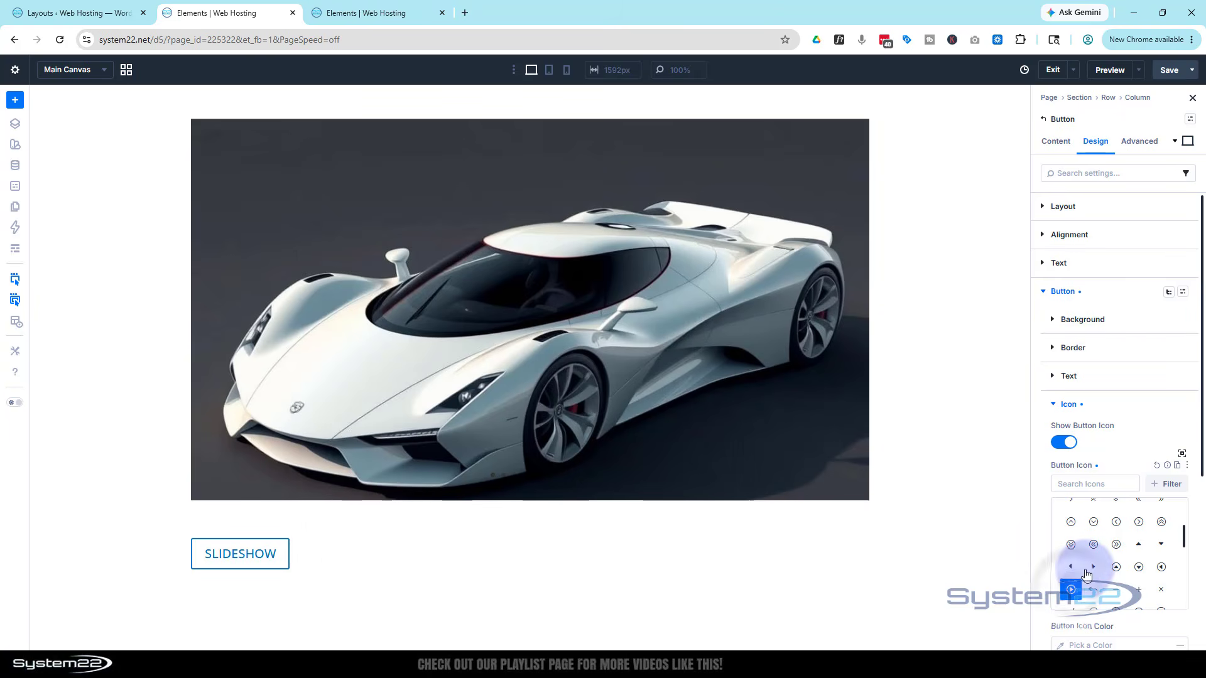
left_click(1060, 405)
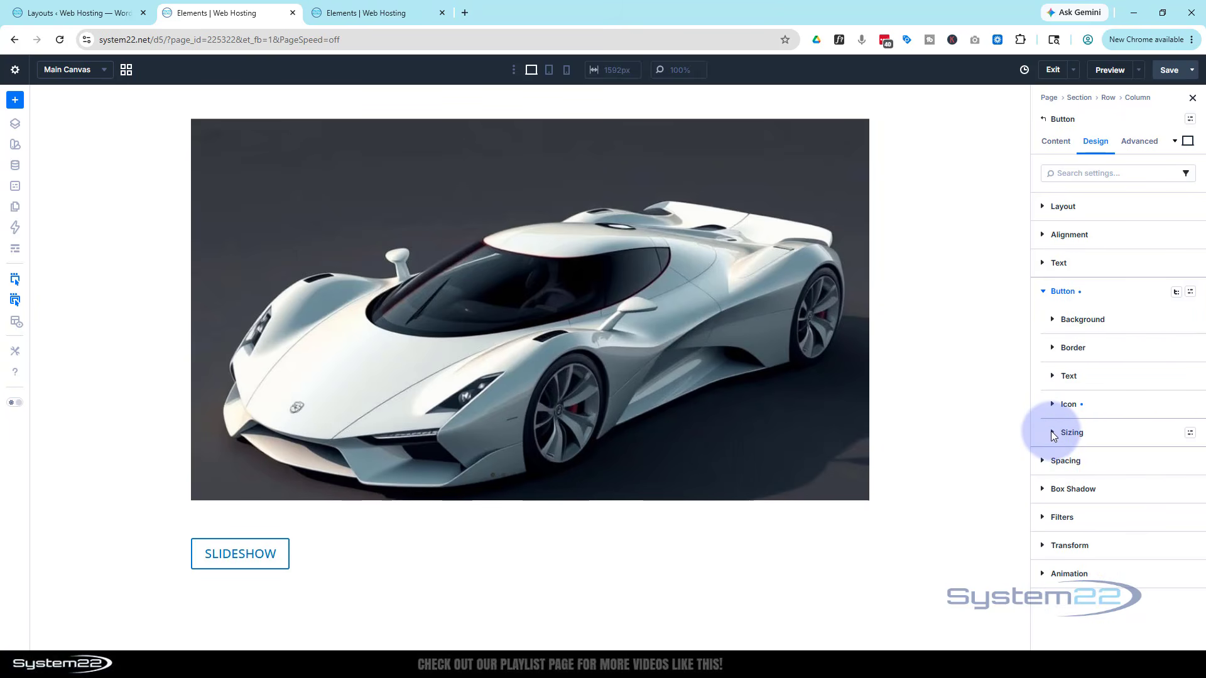
Step: Set the Slideshow button's width to 100% and its alignment to center
left_click(1054, 433)
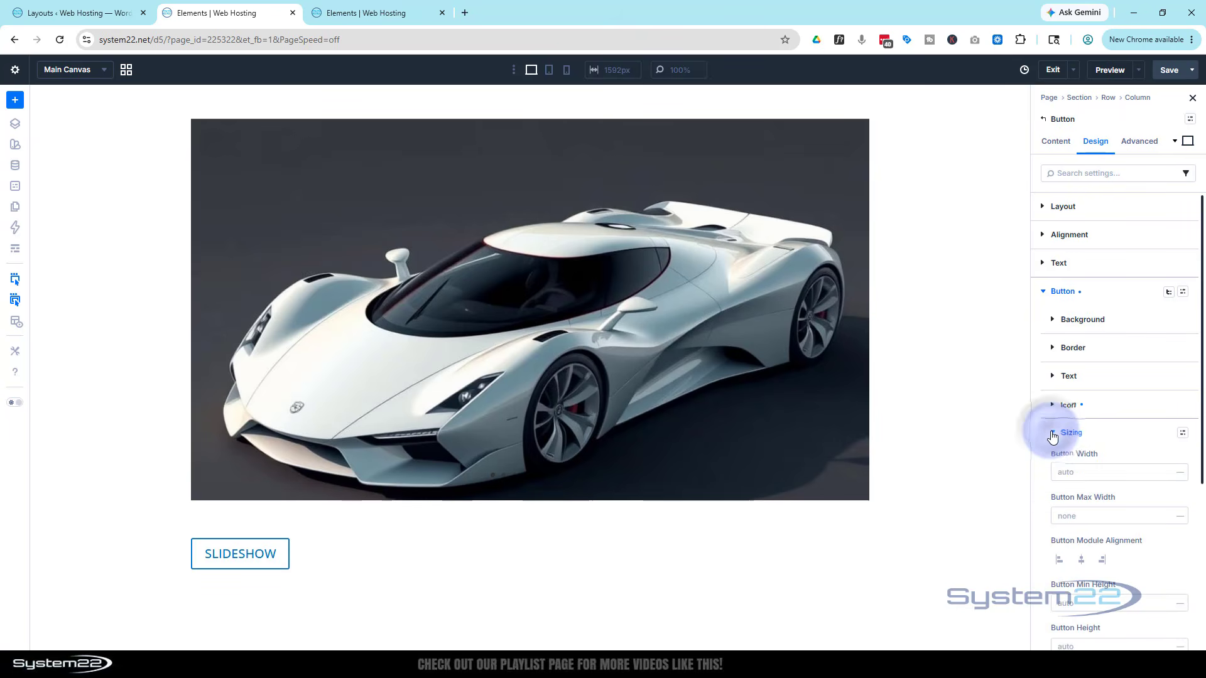
left_click(1065, 478)
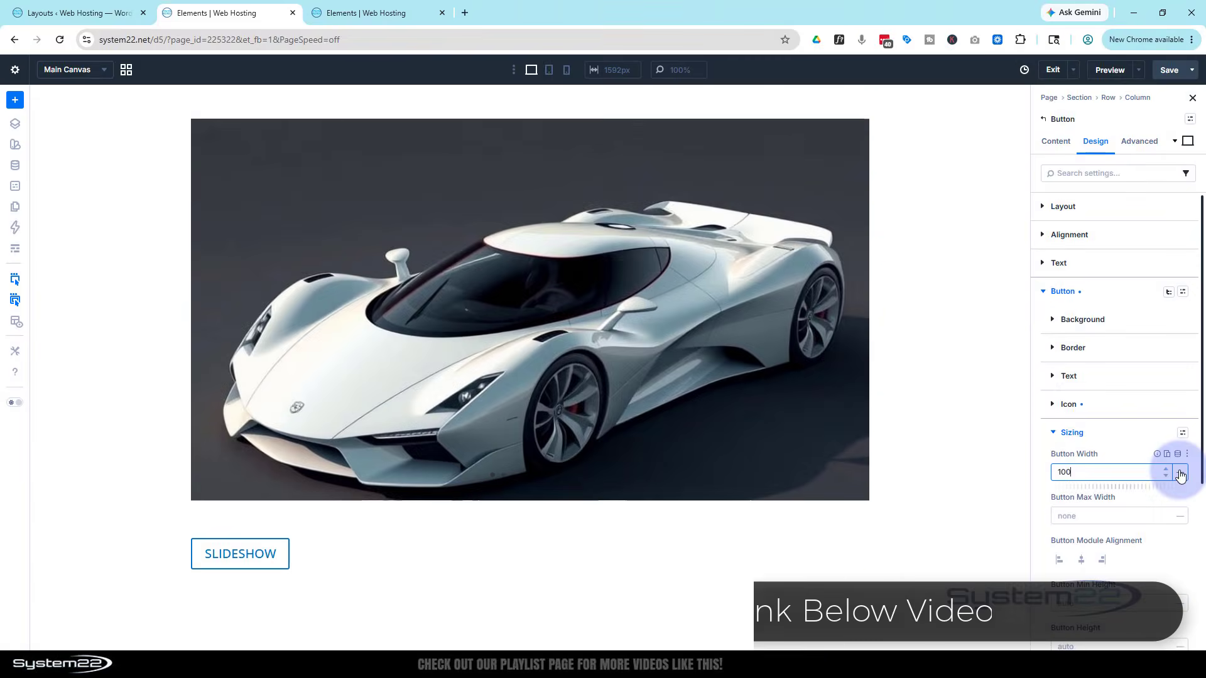
left_click(1180, 475)
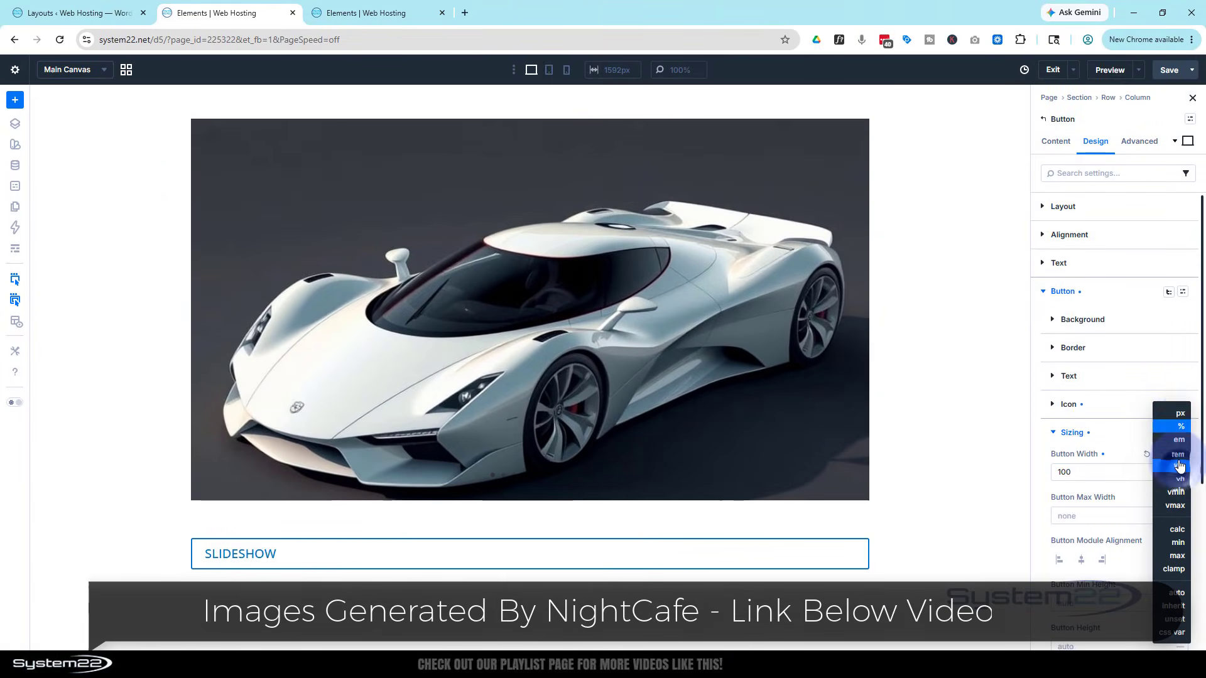
left_click(1114, 442)
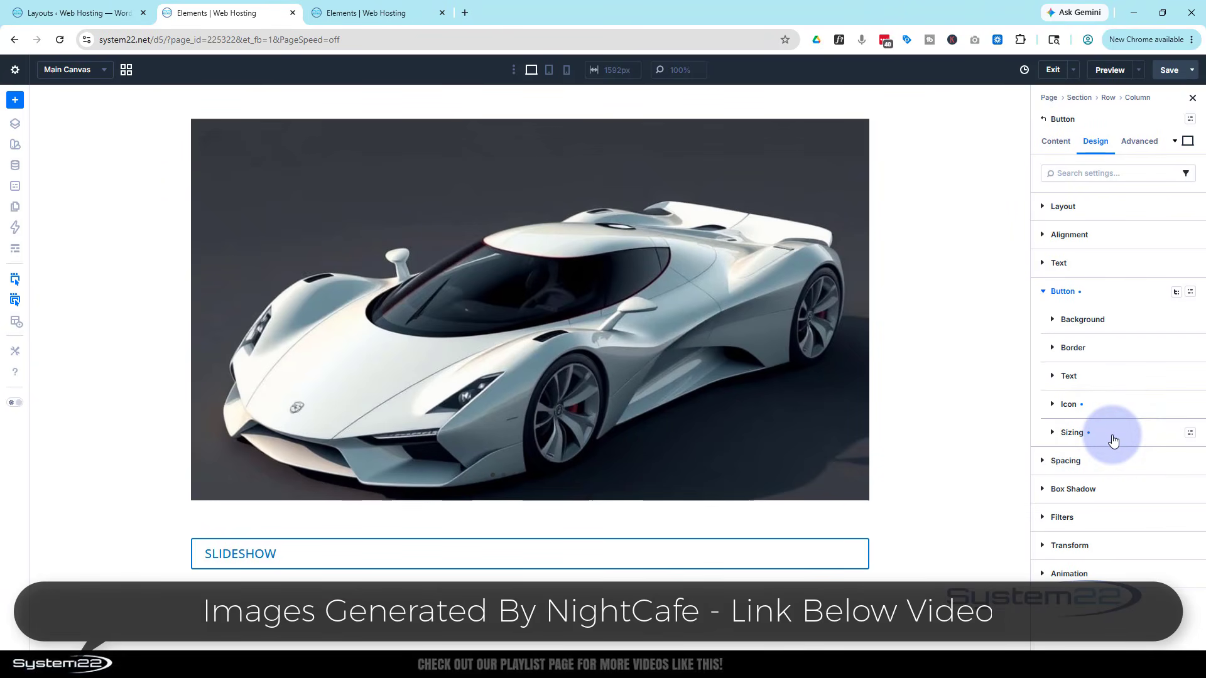
left_click(1110, 236)
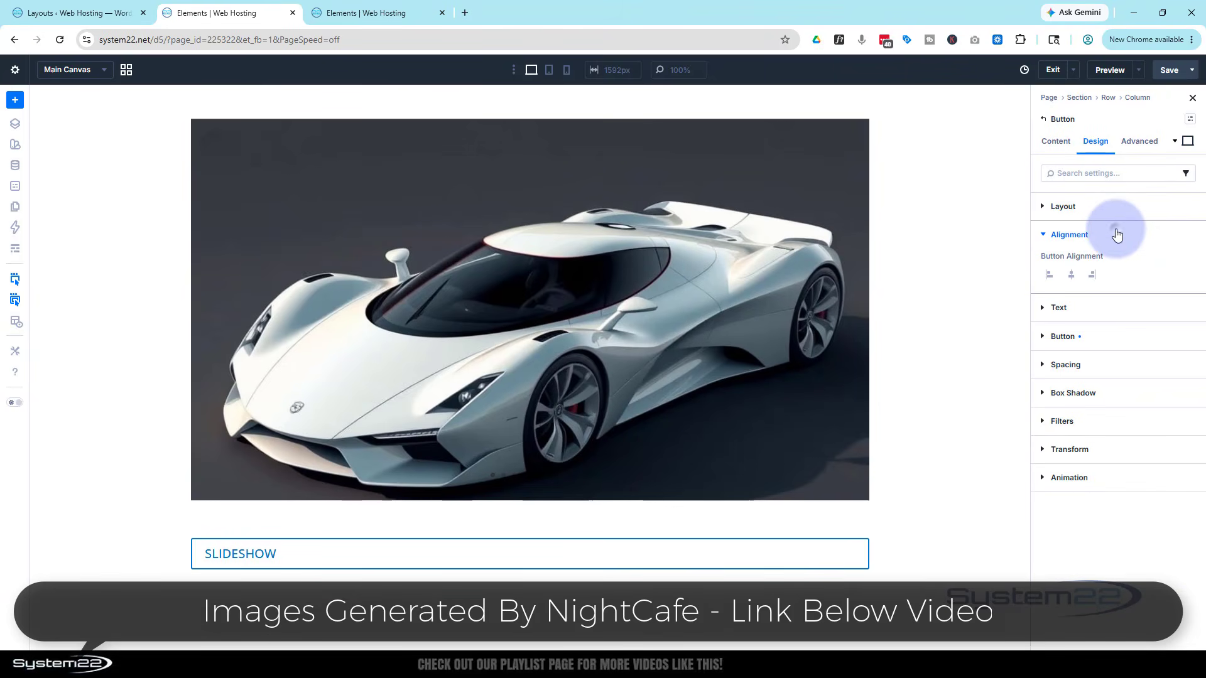
left_click(1072, 275)
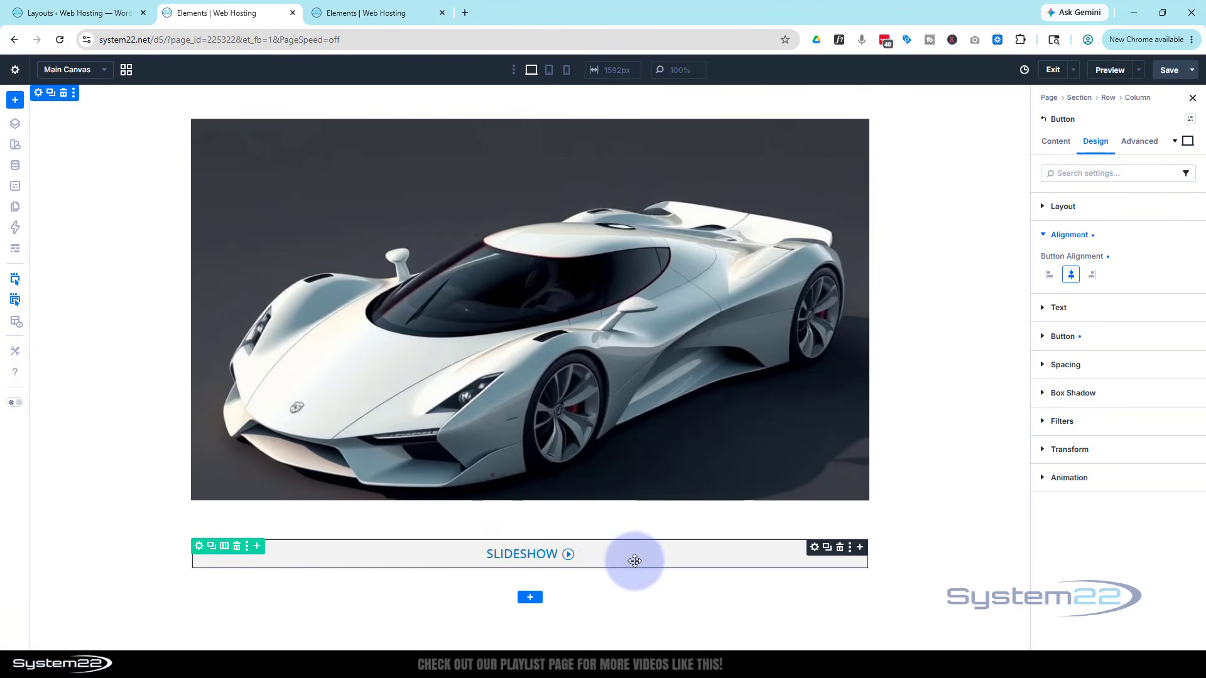
Step: Add a Code module in the Slideshow button's column and enter opening and closing style tags on separate lines
left_click(860, 549)
left_click(858, 420)
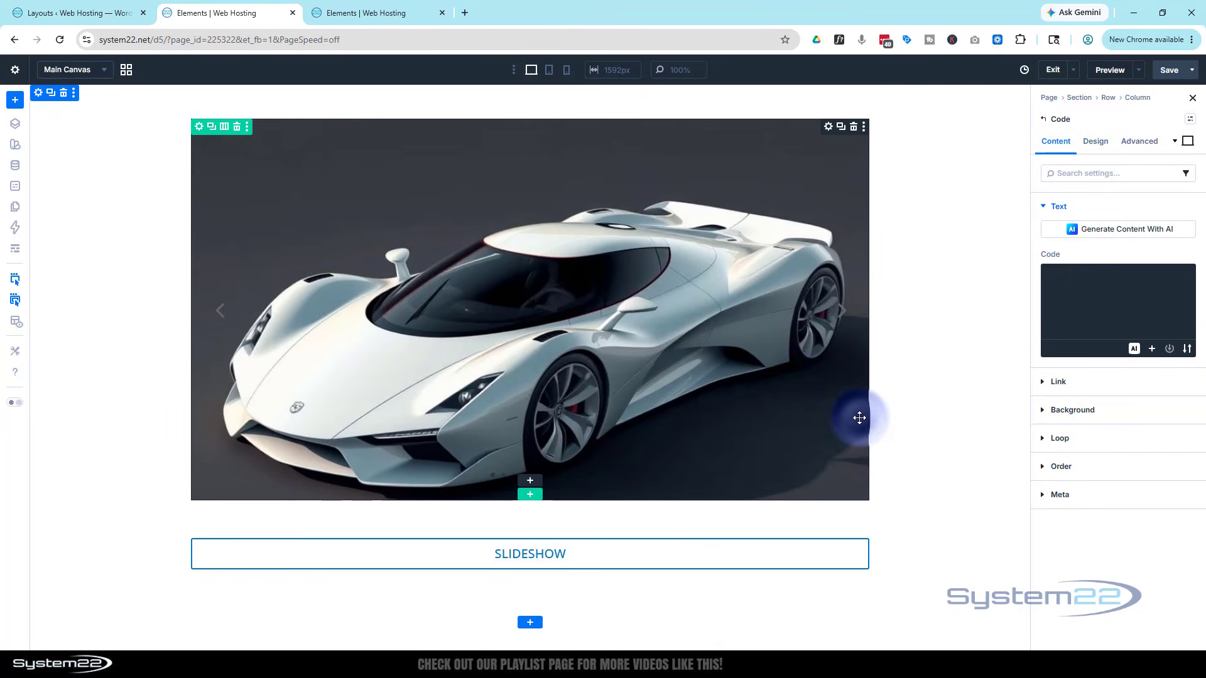
left_click(1053, 277)
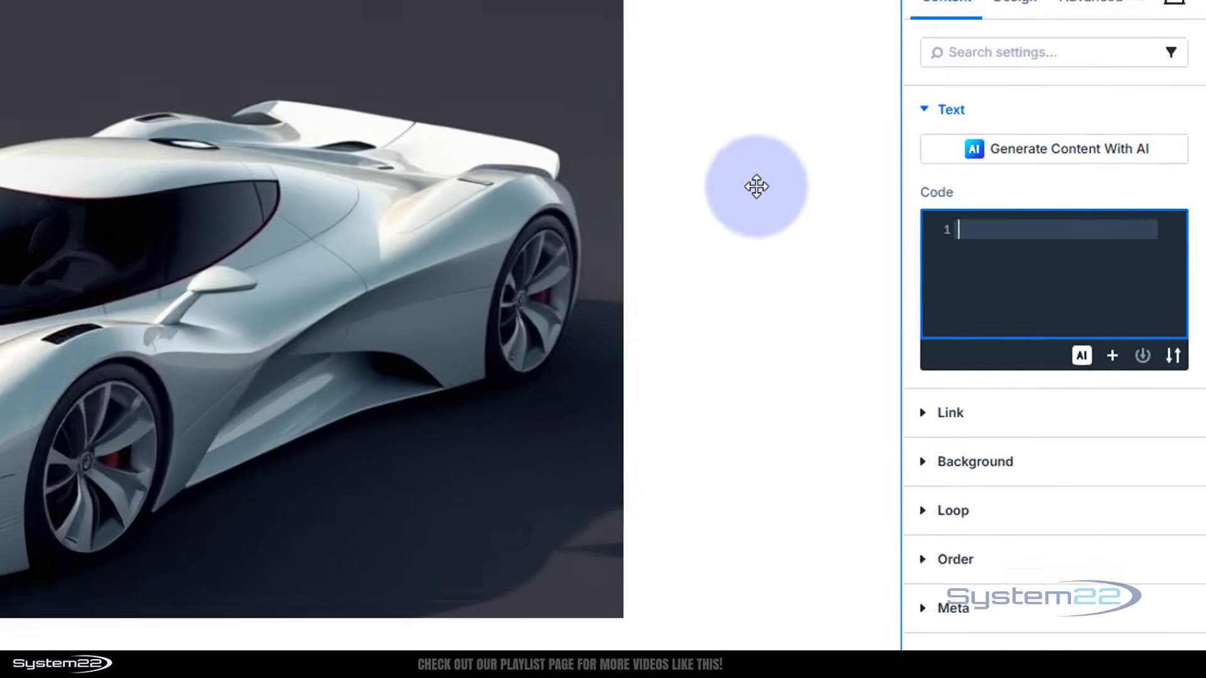
type("<")
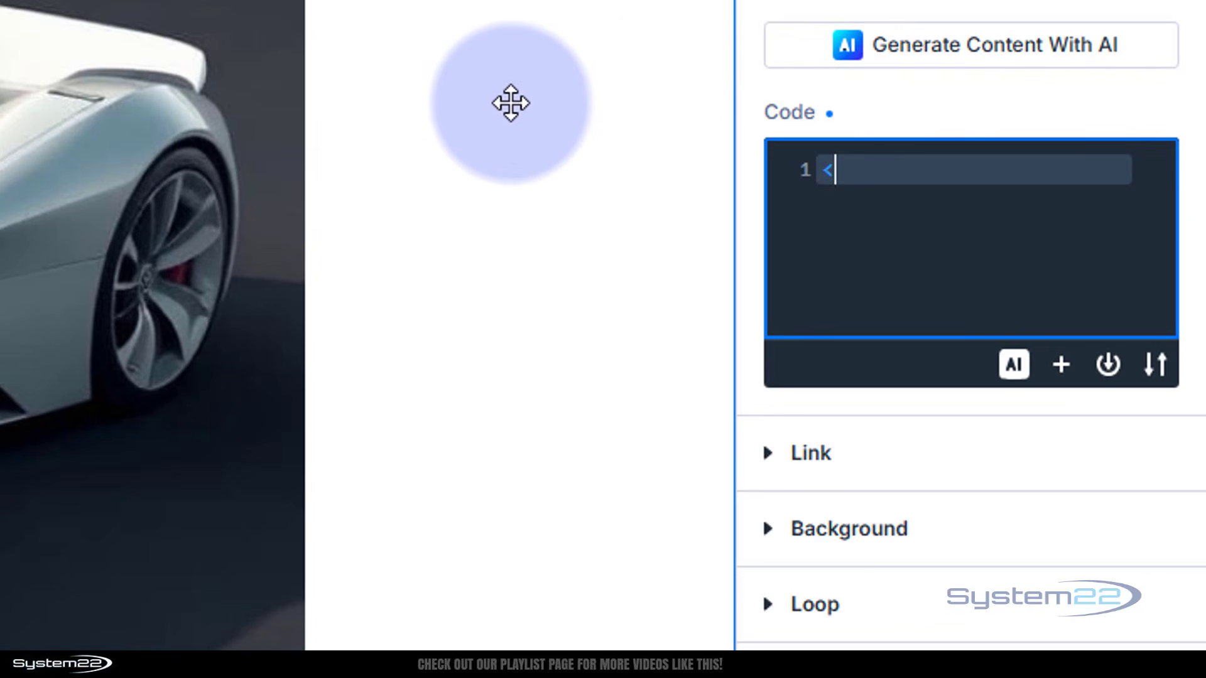
type("yle")
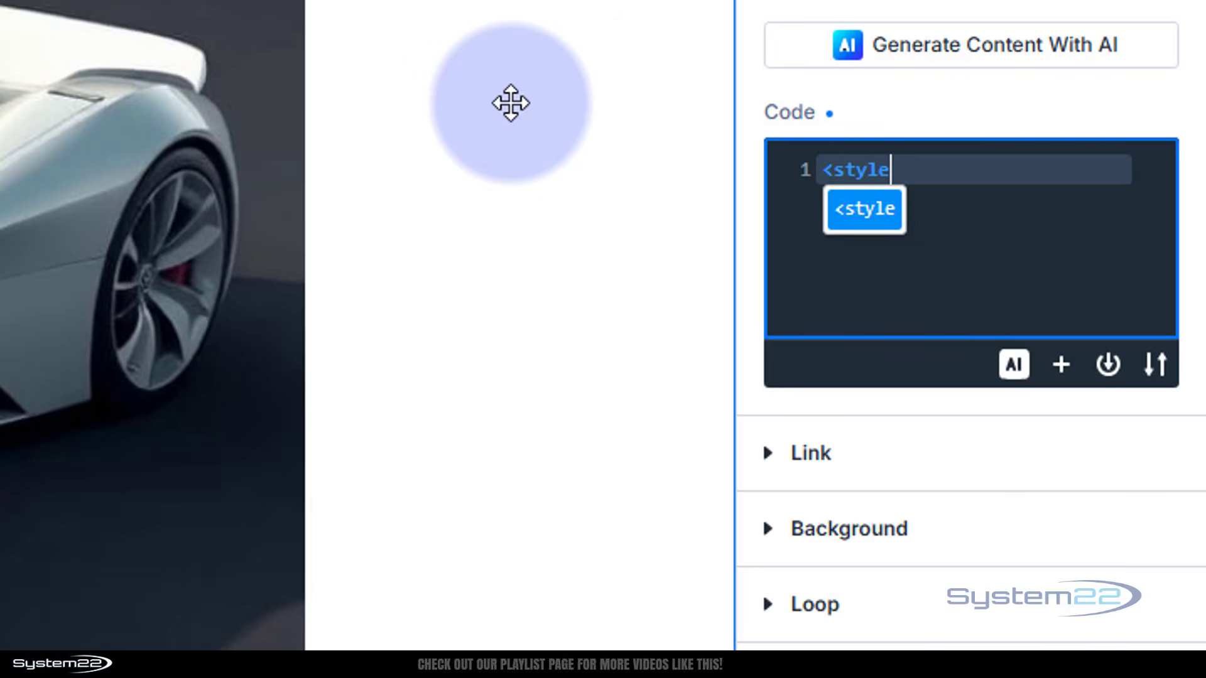
key("Return")
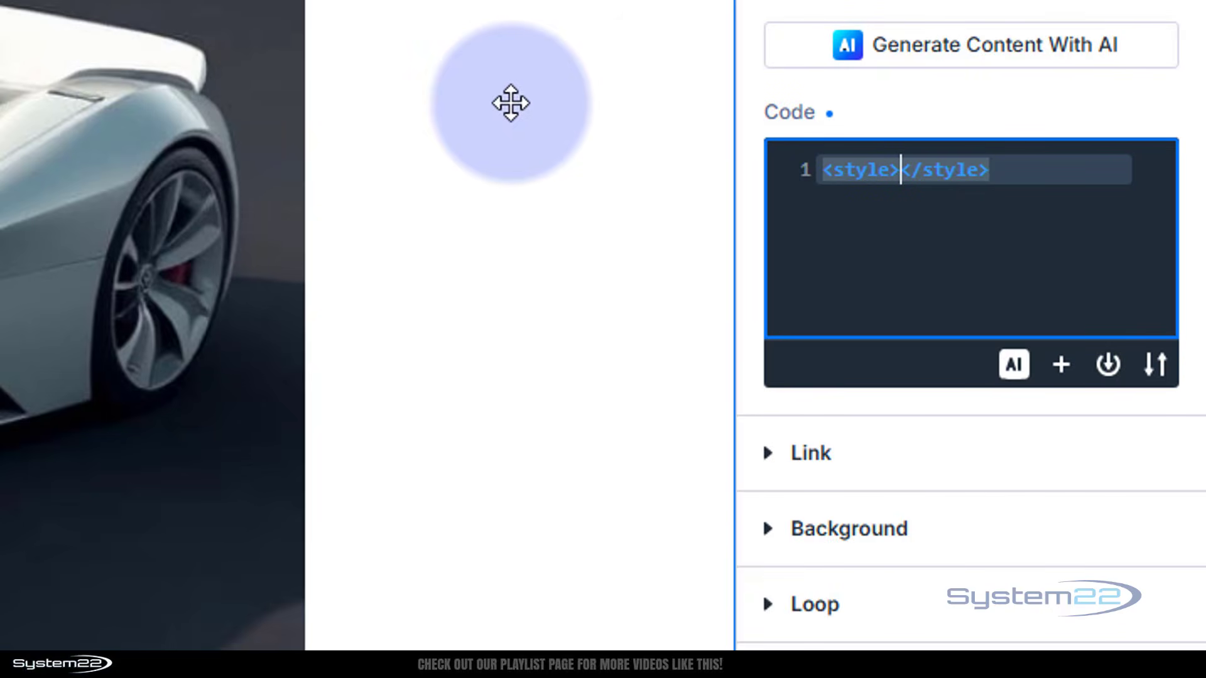
key("Return")
key("Return")
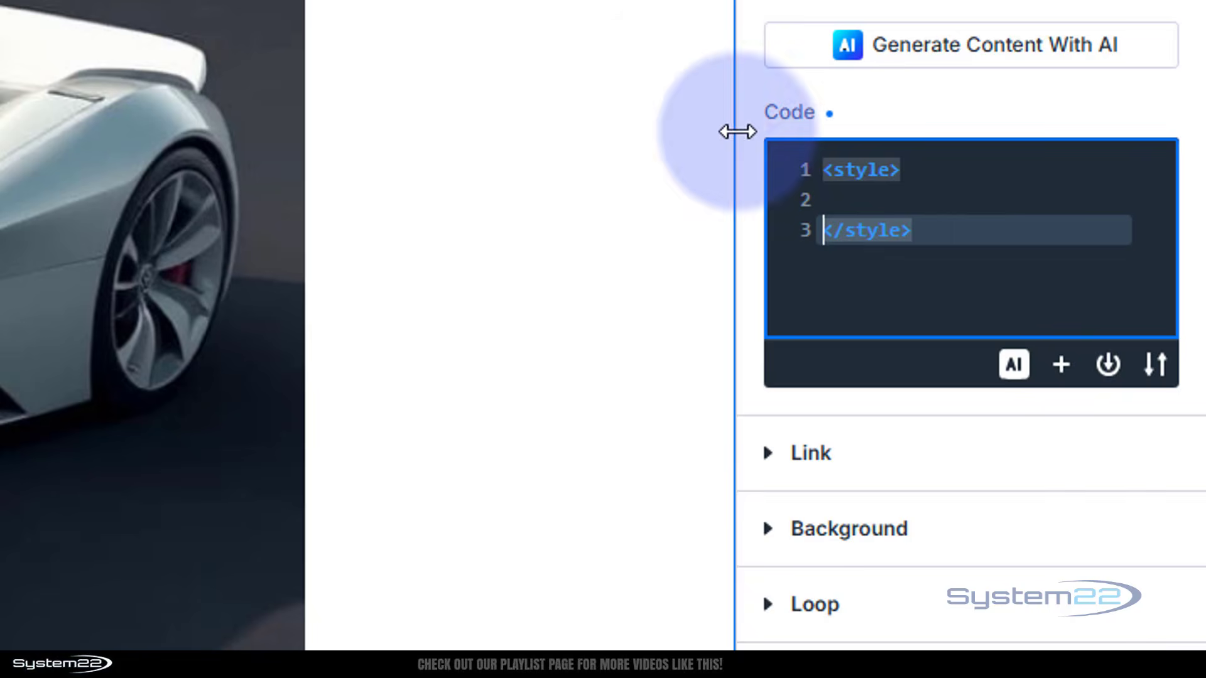
key("Up")
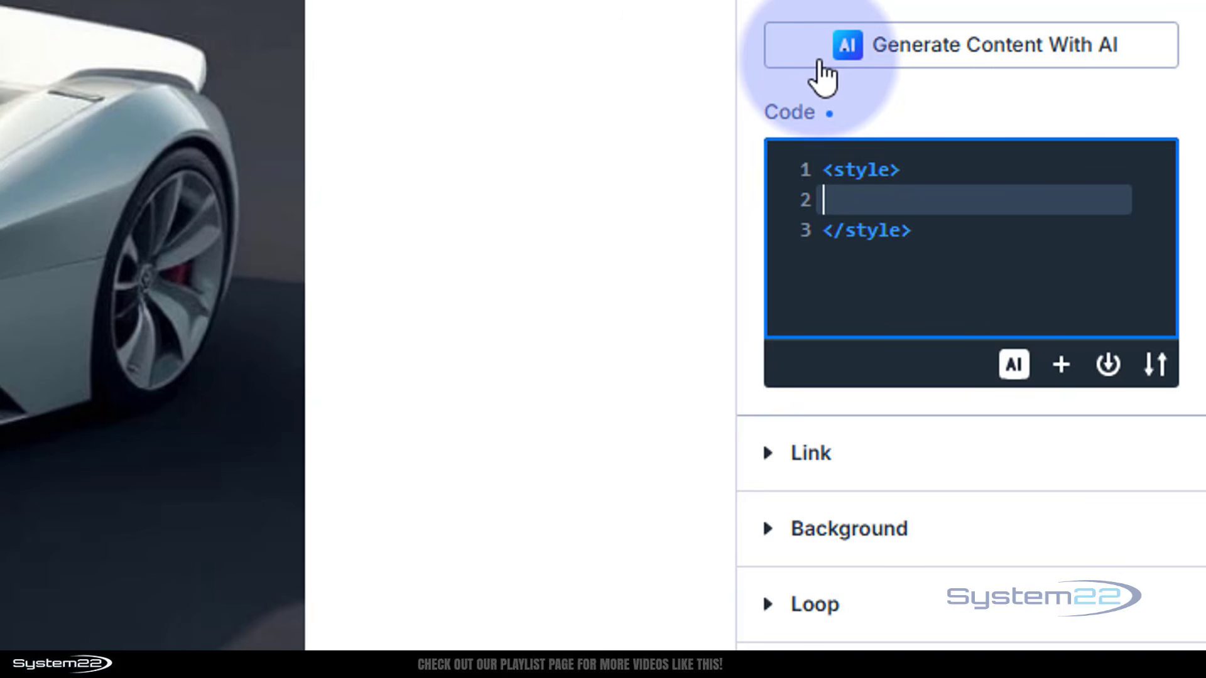
Step: Write a CSS rule for the class .op1 with opacity: 0 between the style tags
type(".op1 {")
key("Return")
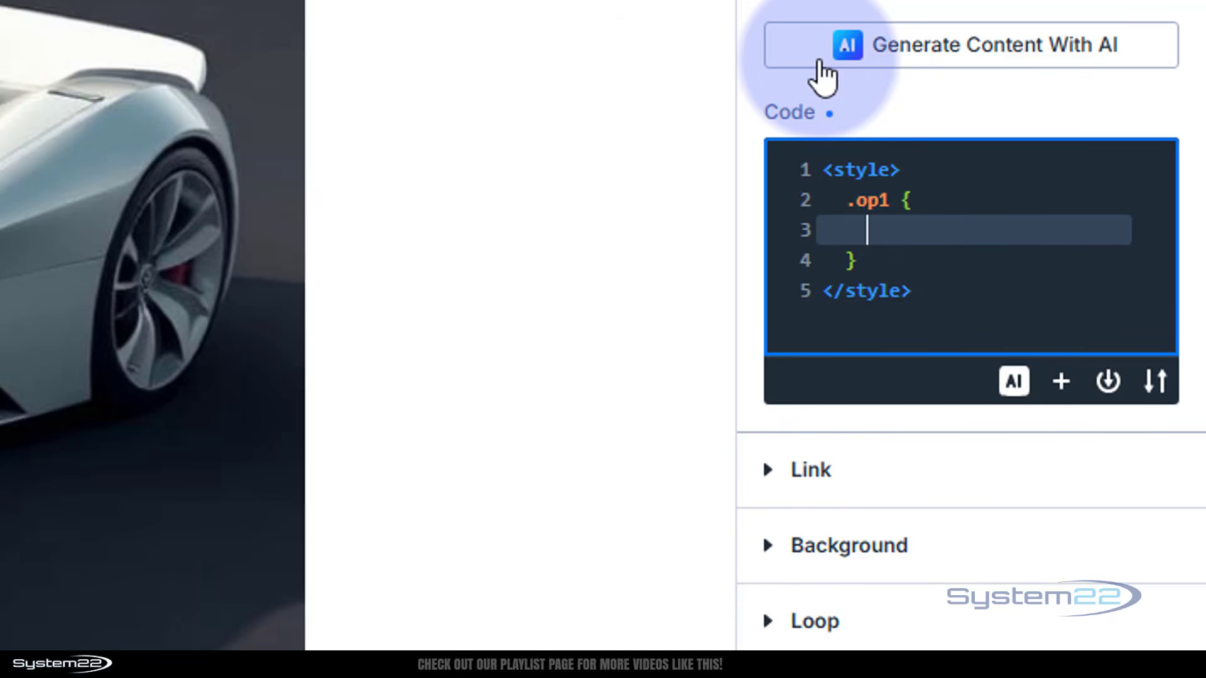
type("opacity: ")
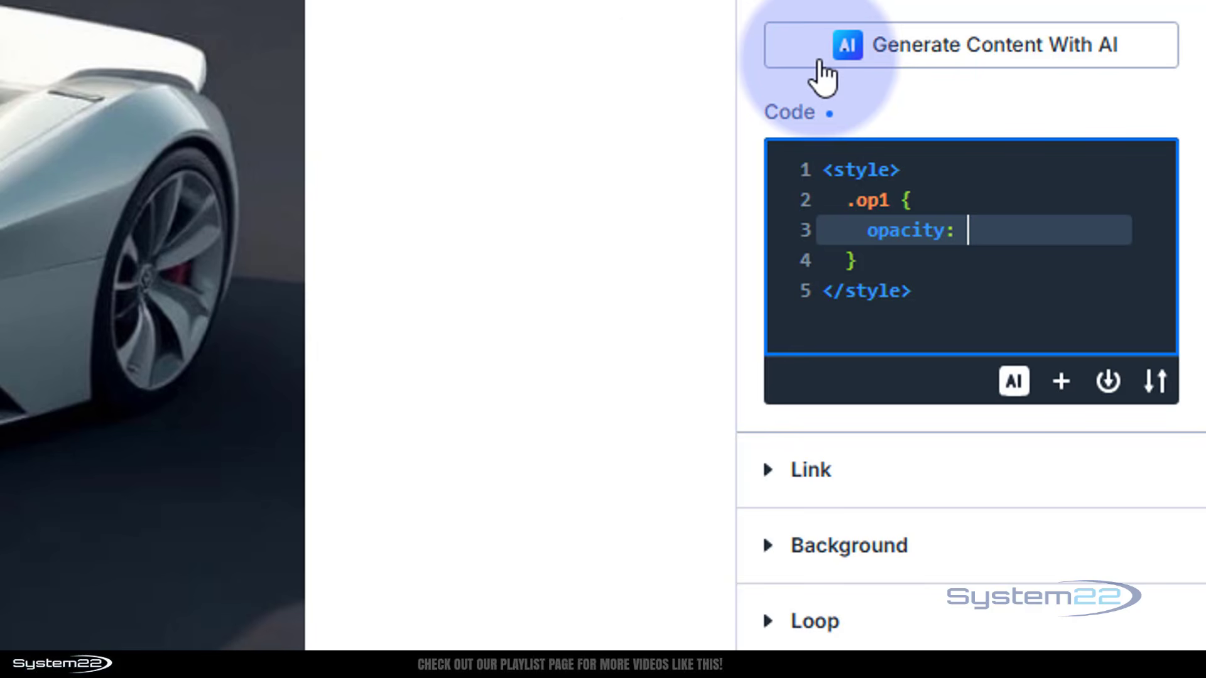
type("0")
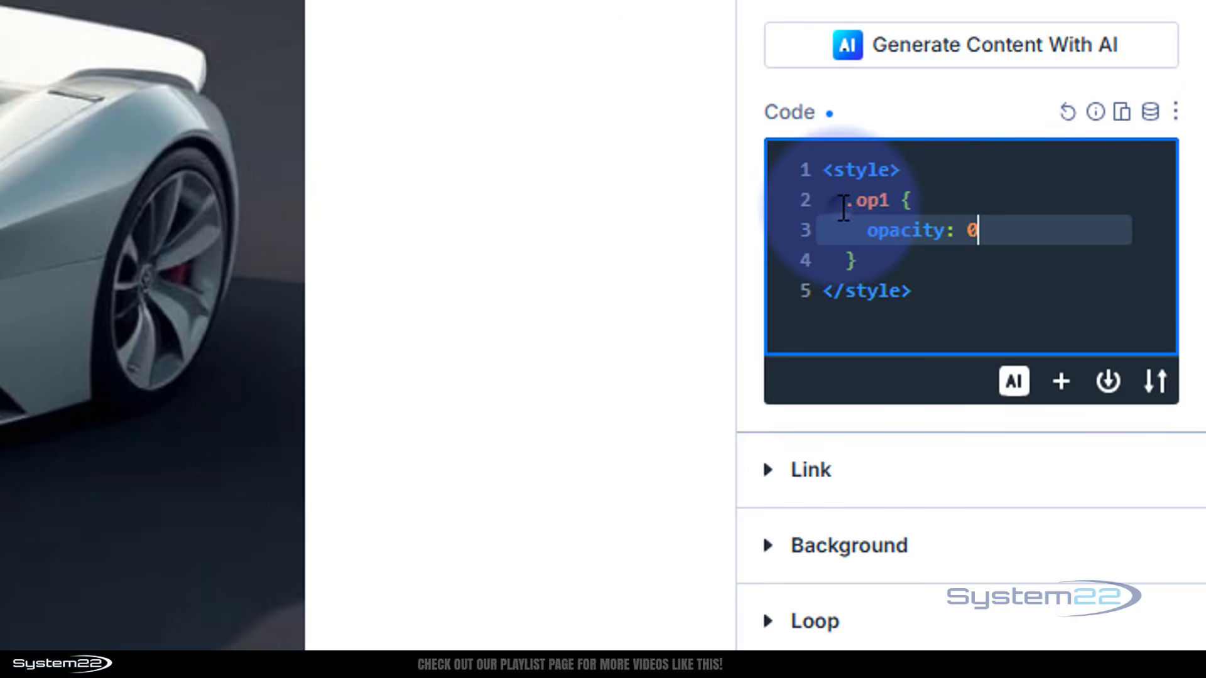
Step: Duplicate the .op1 rule below itself, rename the copy .op2 and set its opacity to 100%
left_click_drag(845, 200, 874, 261)
key("ctrl+c")
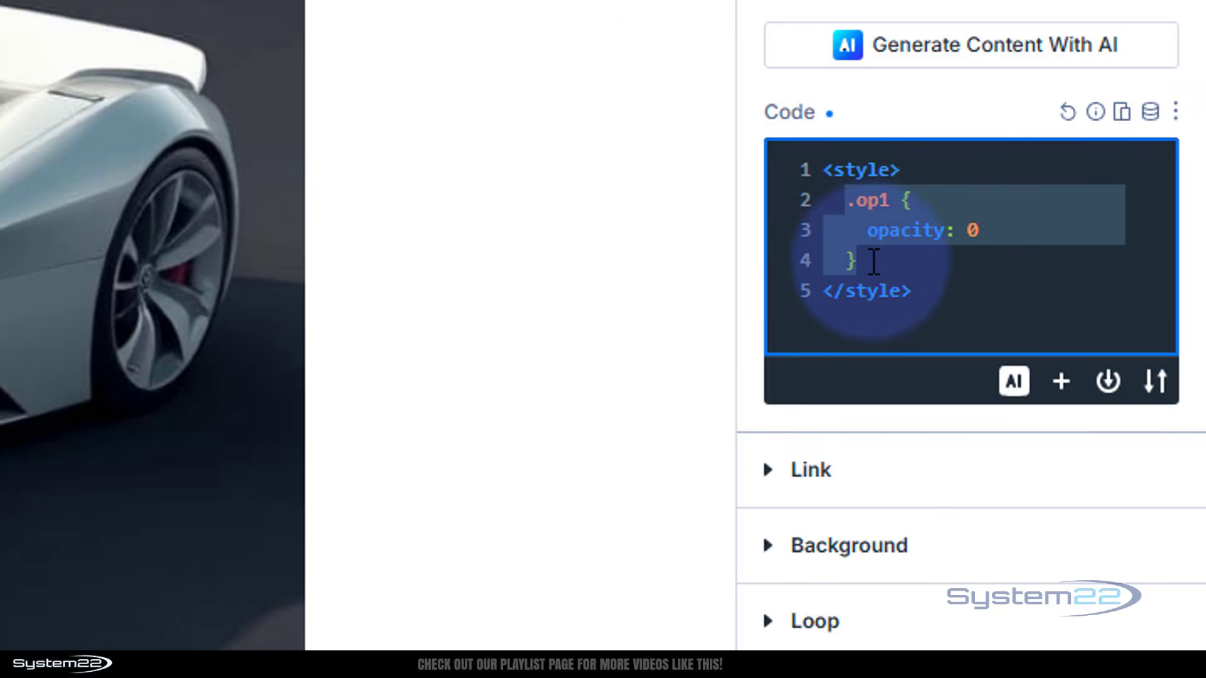
left_click(883, 261)
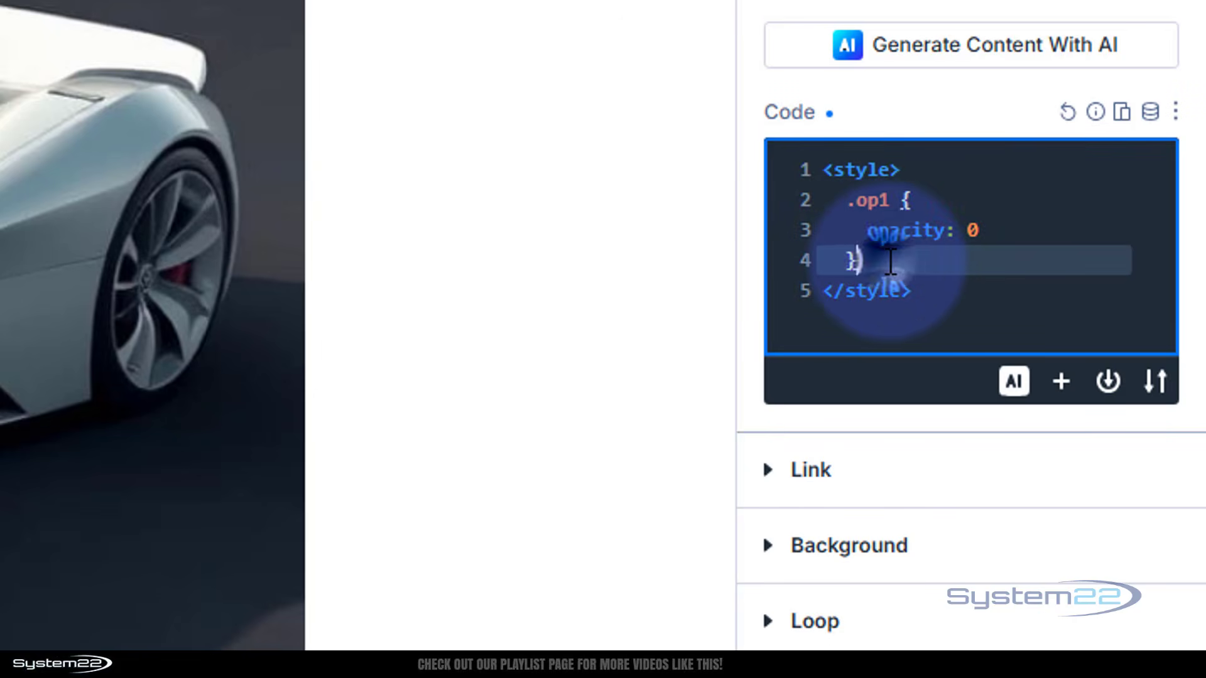
key("Return")
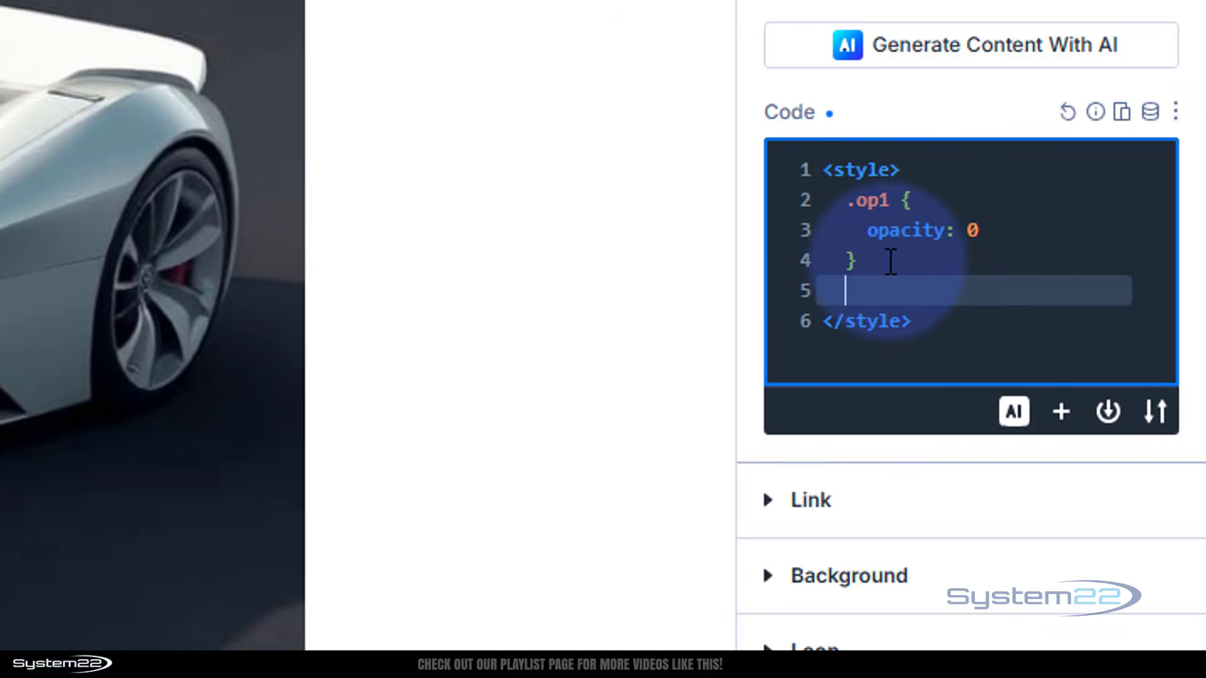
key("ctrl+v")
left_click_drag(884, 290, 893, 290)
type("2")
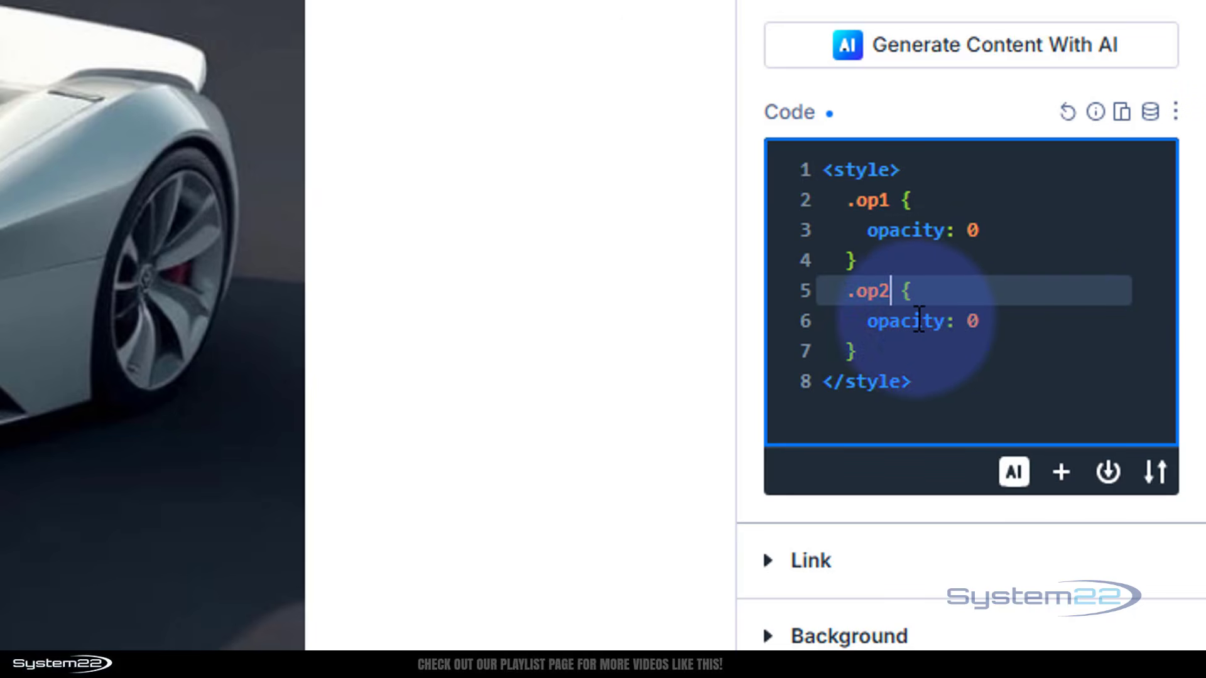
left_click_drag(980, 321, 970, 322)
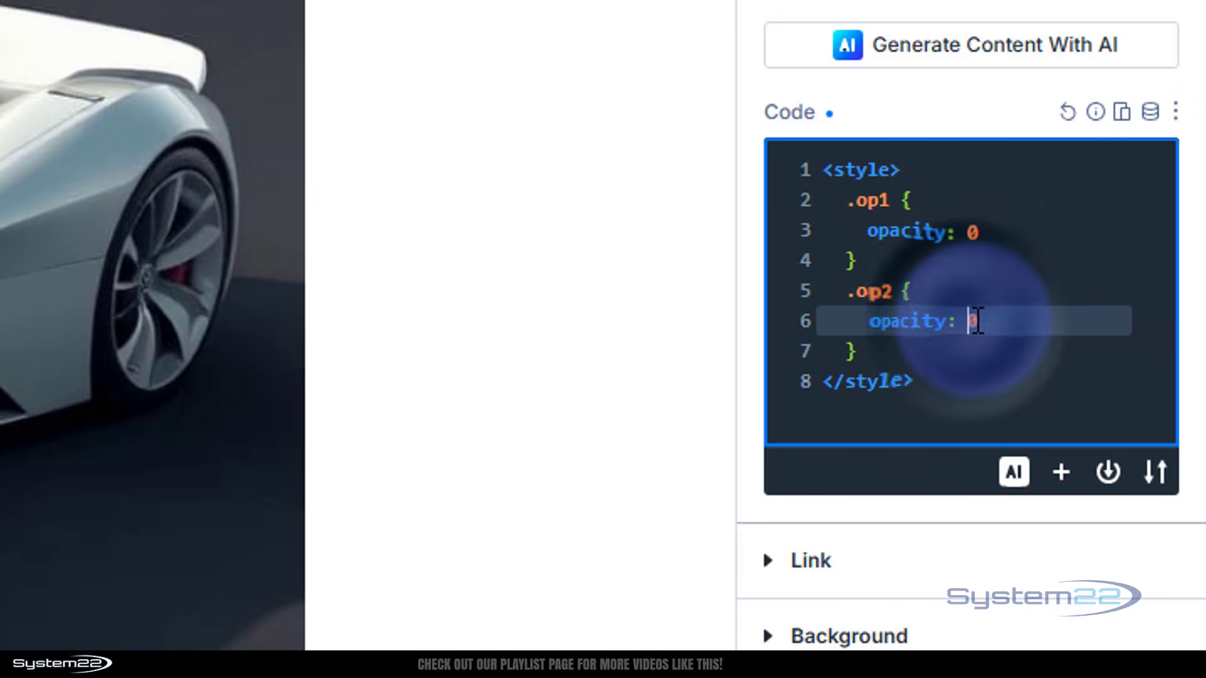
type("100")
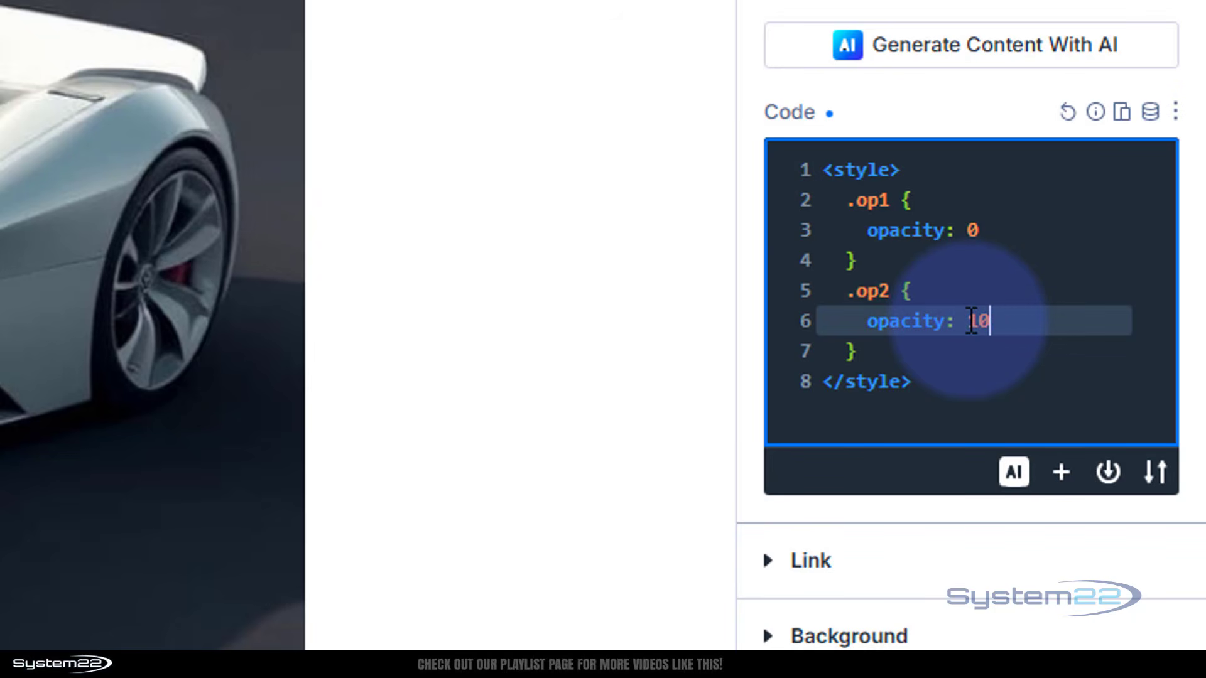
type("%")
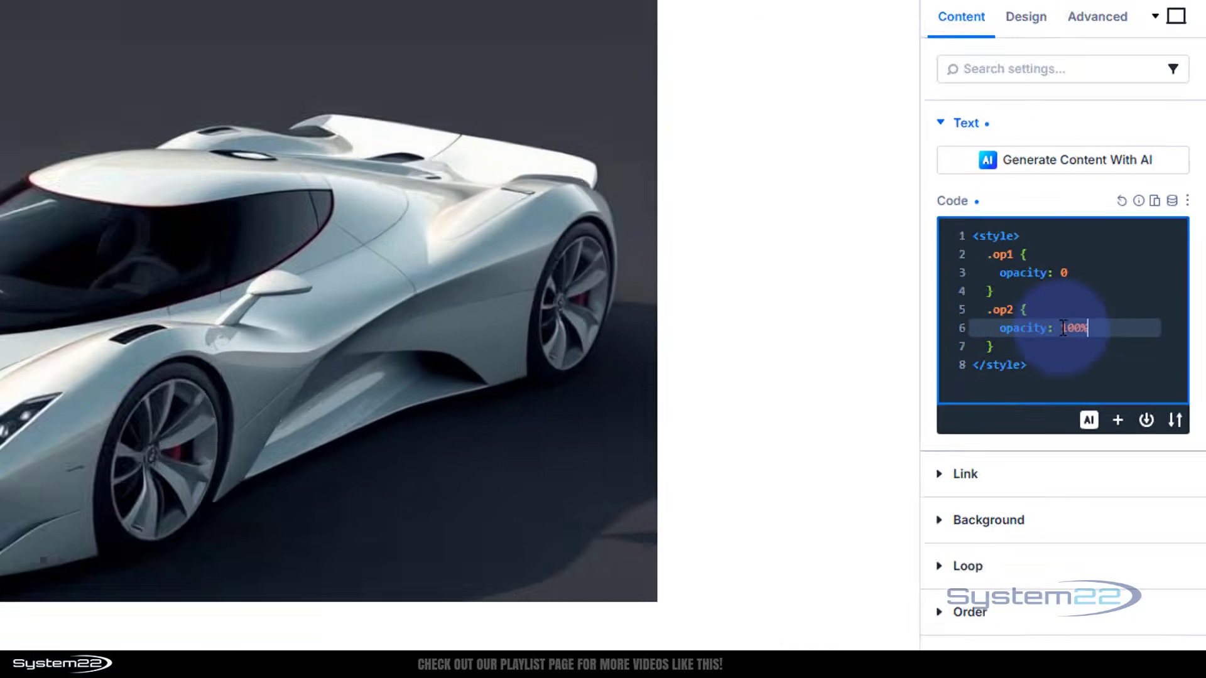
left_click(961, 417)
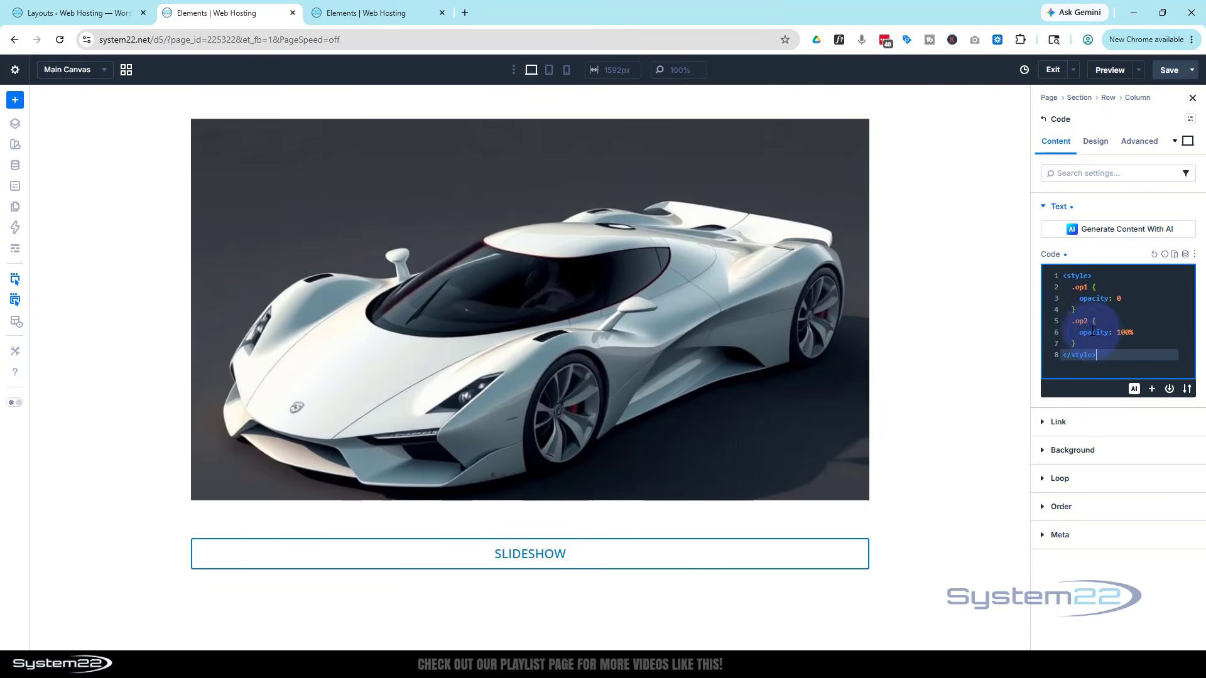
Step: Add a class attribute with the value op1 to the Gallery module
left_click(754, 237)
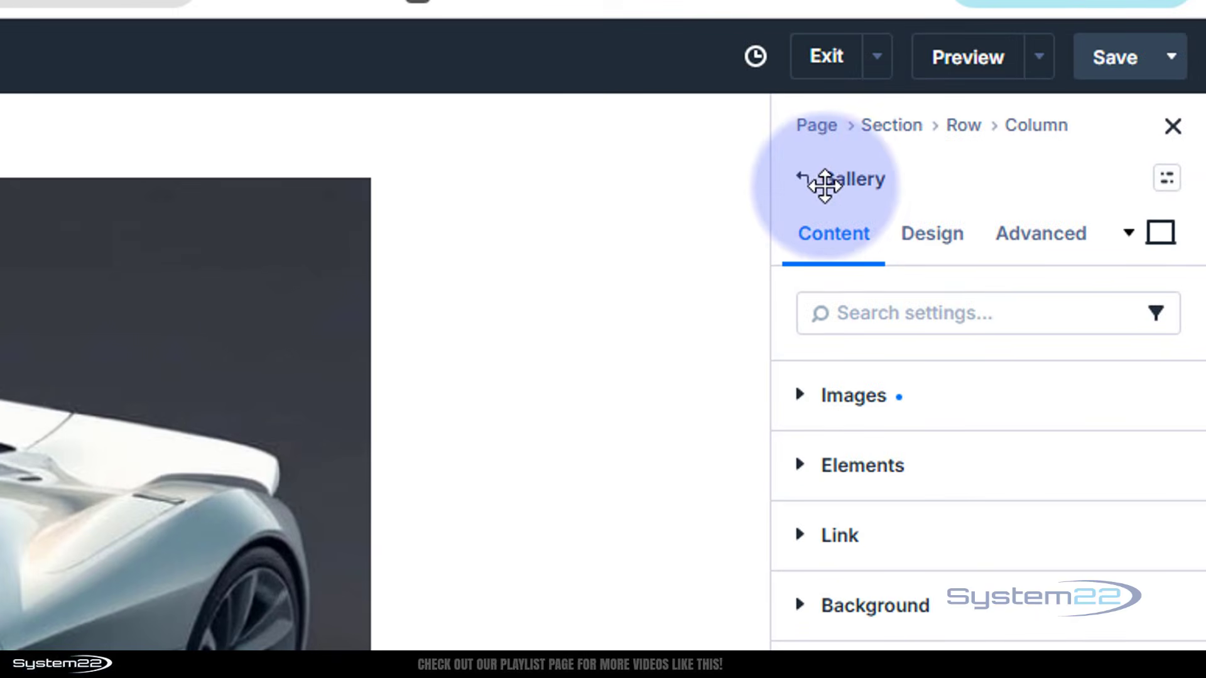
left_click(1059, 240)
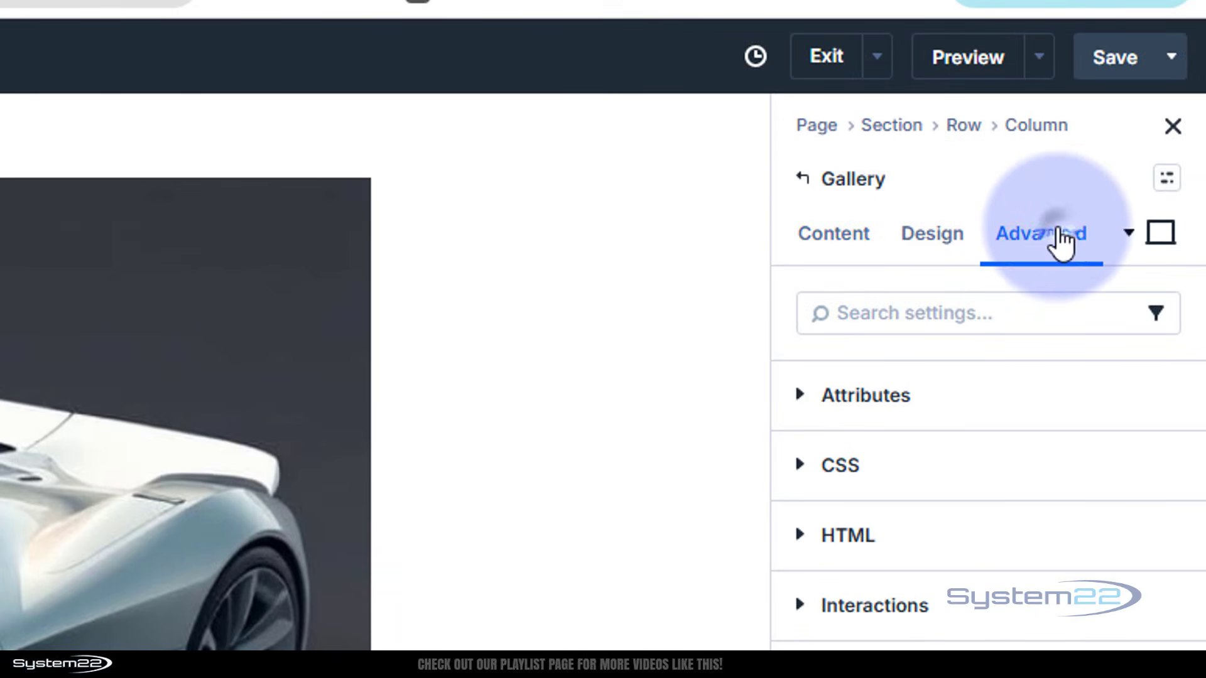
left_click(802, 402)
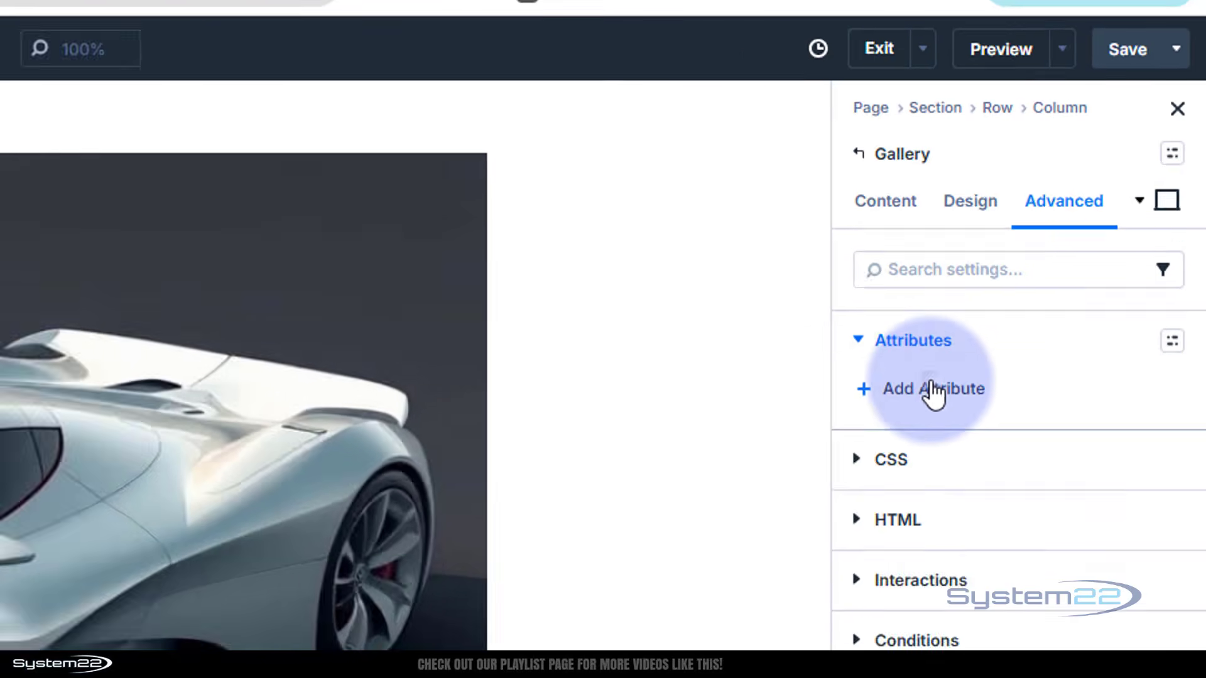
left_click(892, 451)
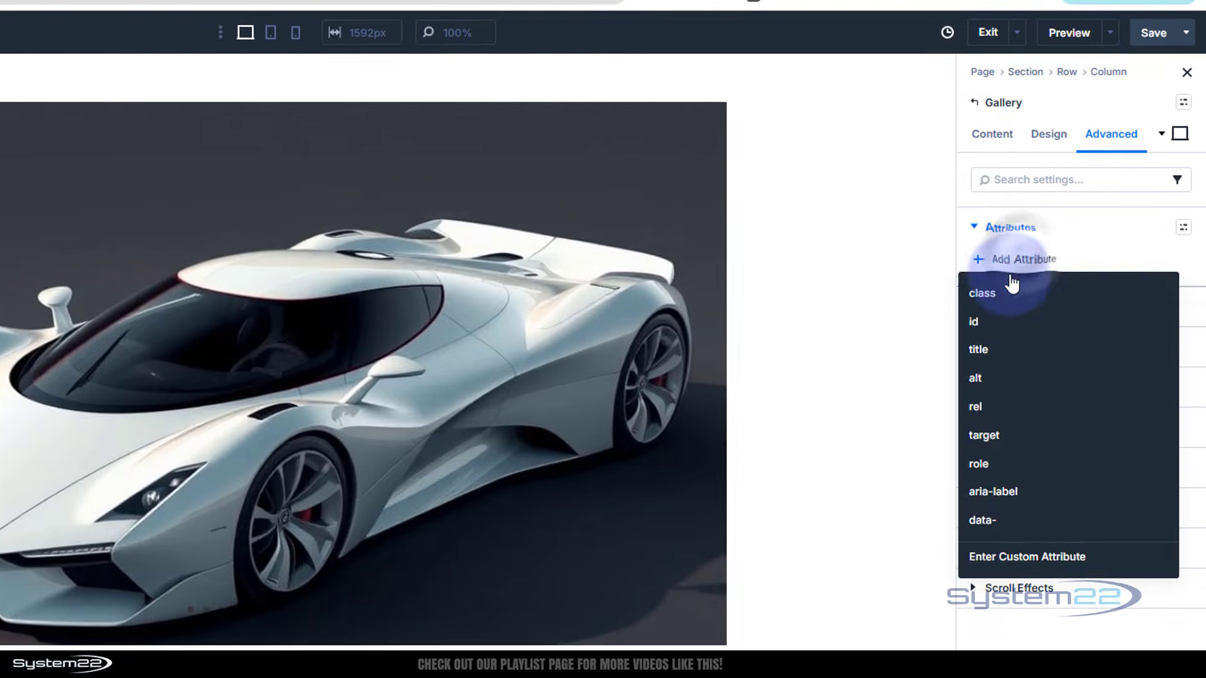
left_click(995, 290)
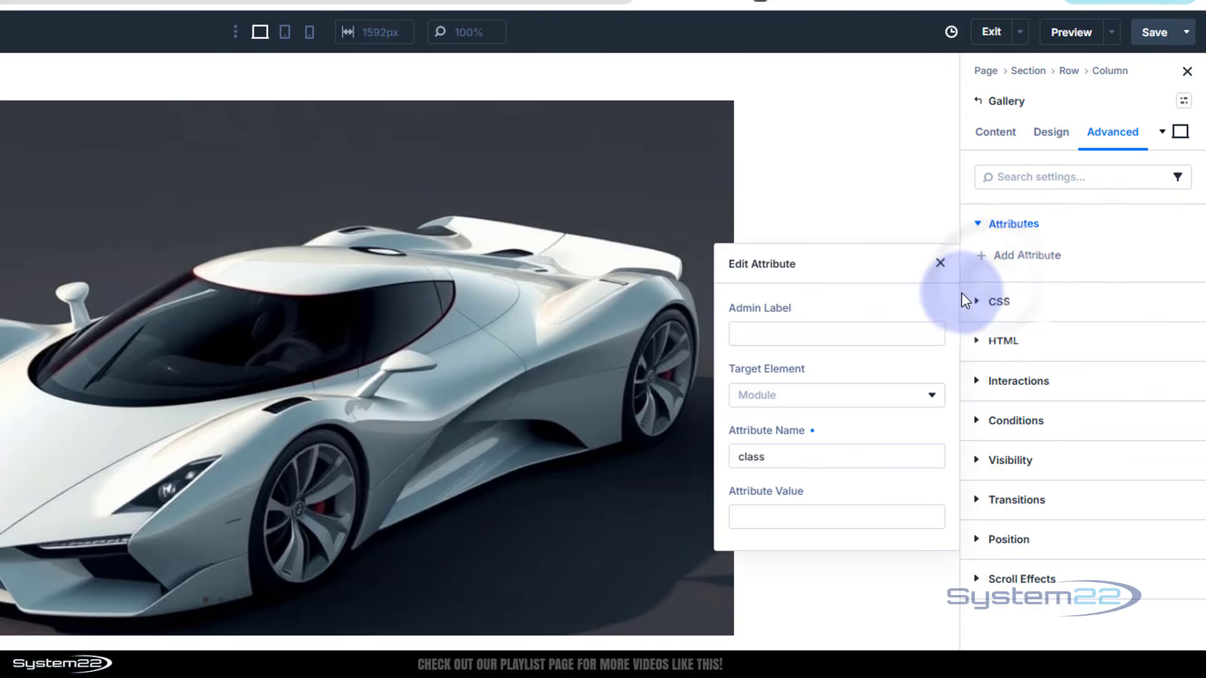
left_click(746, 514)
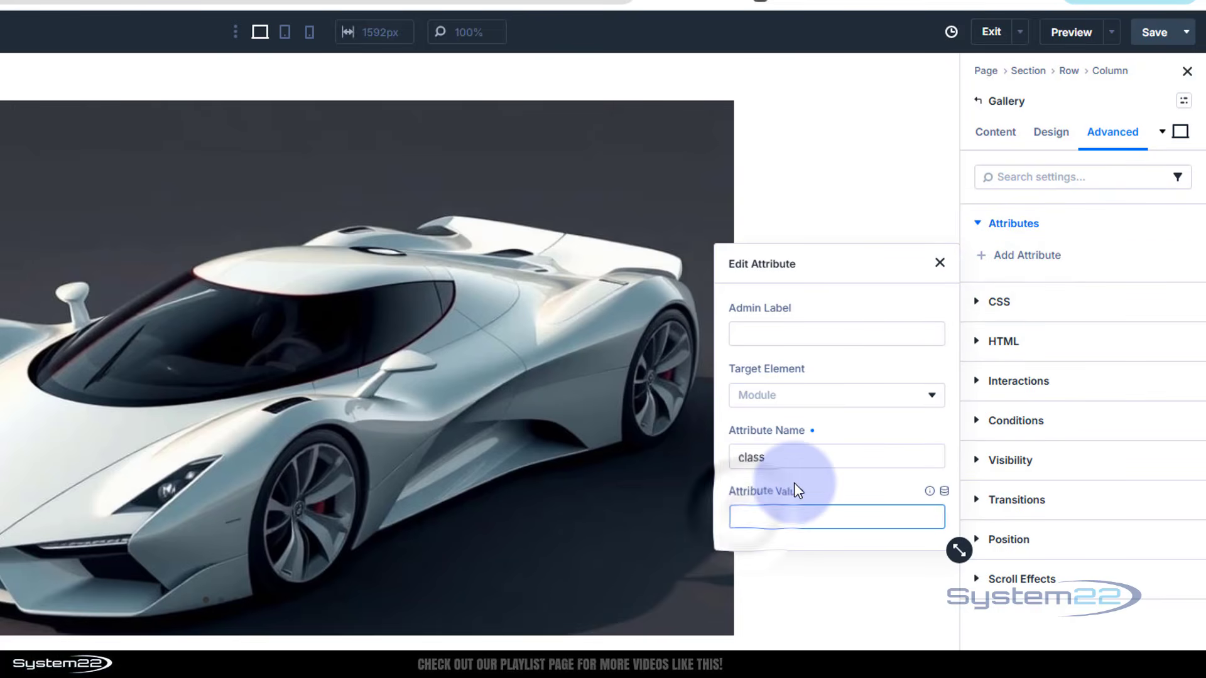
type("op")
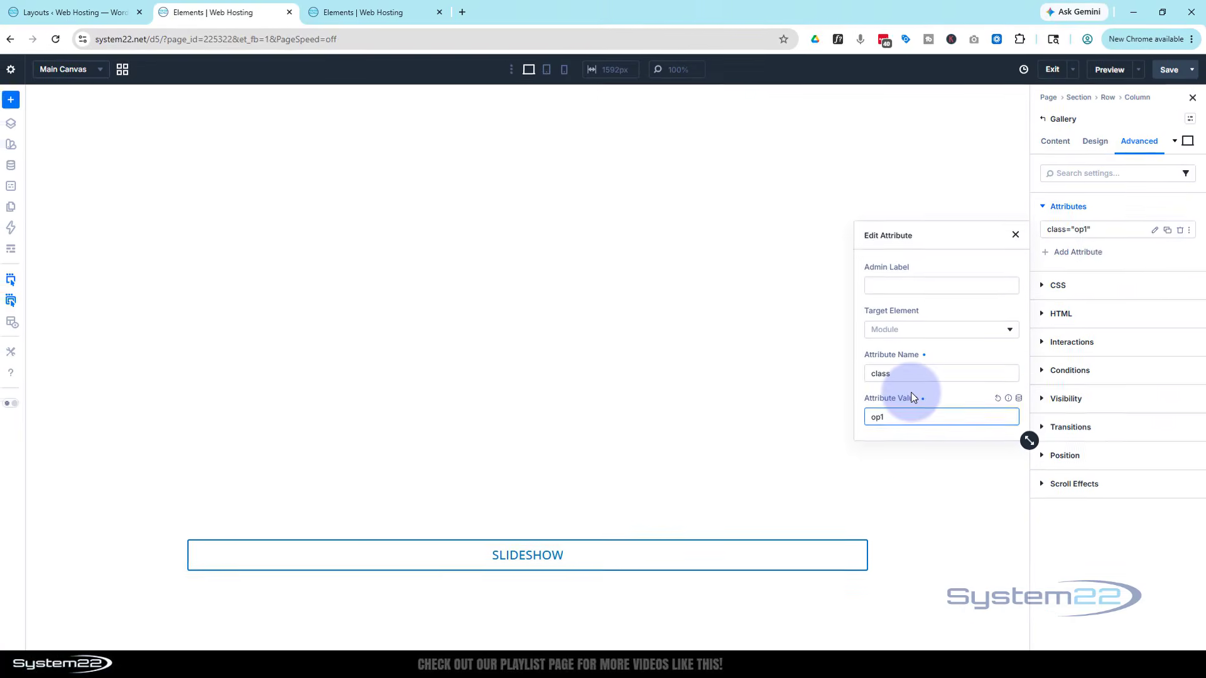
type("1")
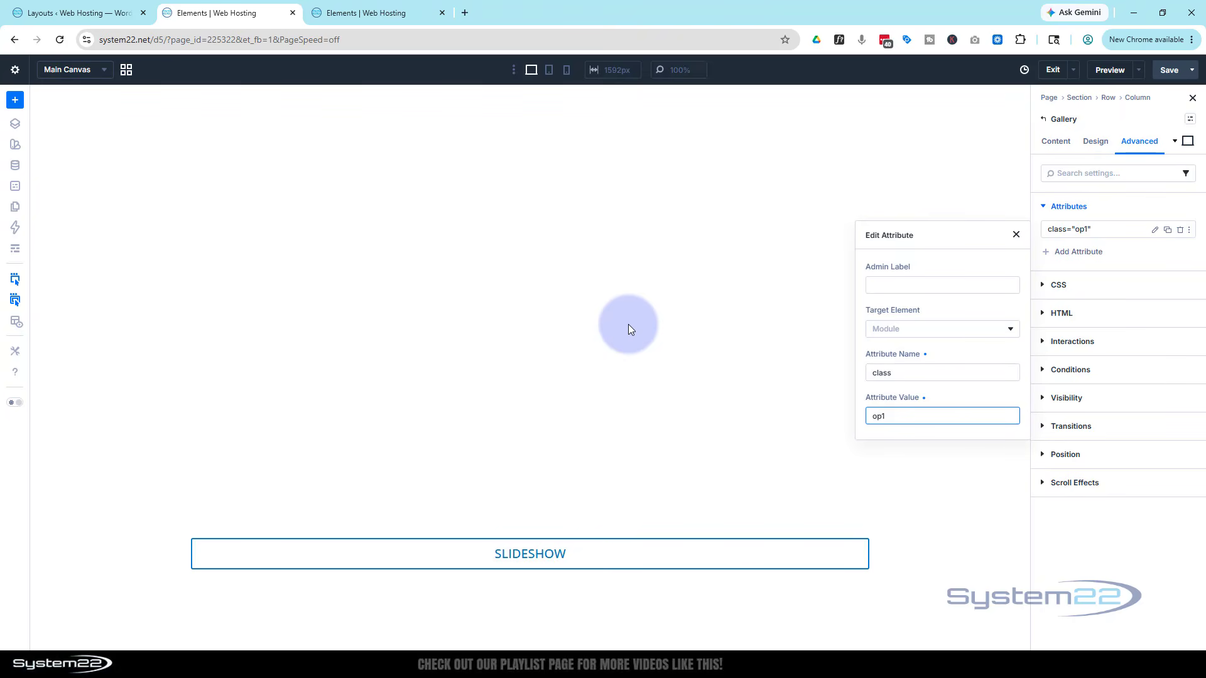
left_click(1017, 237)
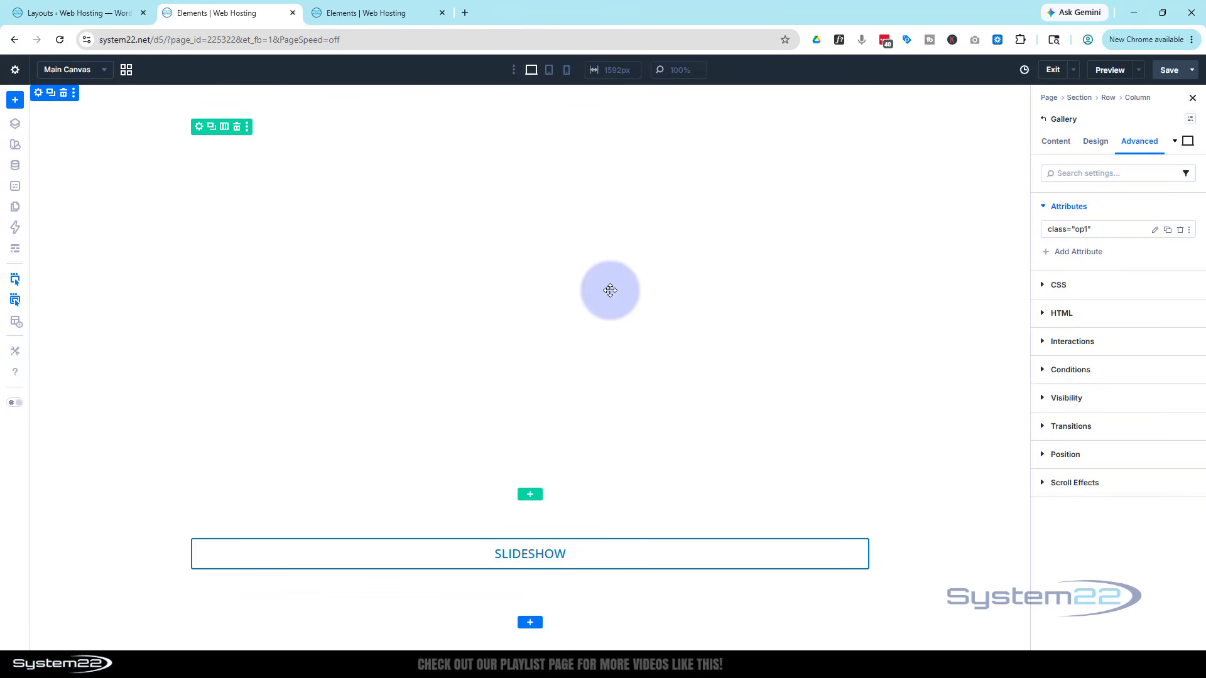
Step: Set the background image of the Gallery's row to the media library picture of the white sports car on a dark grey background
left_click(613, 555)
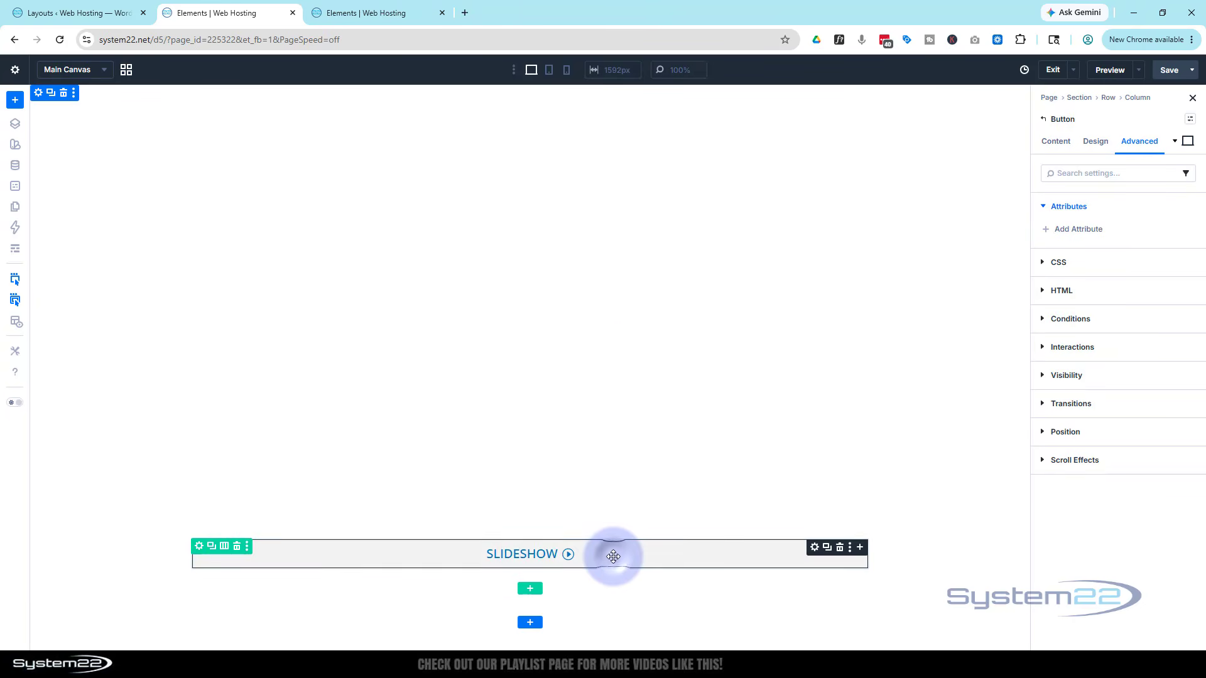
left_click(603, 360)
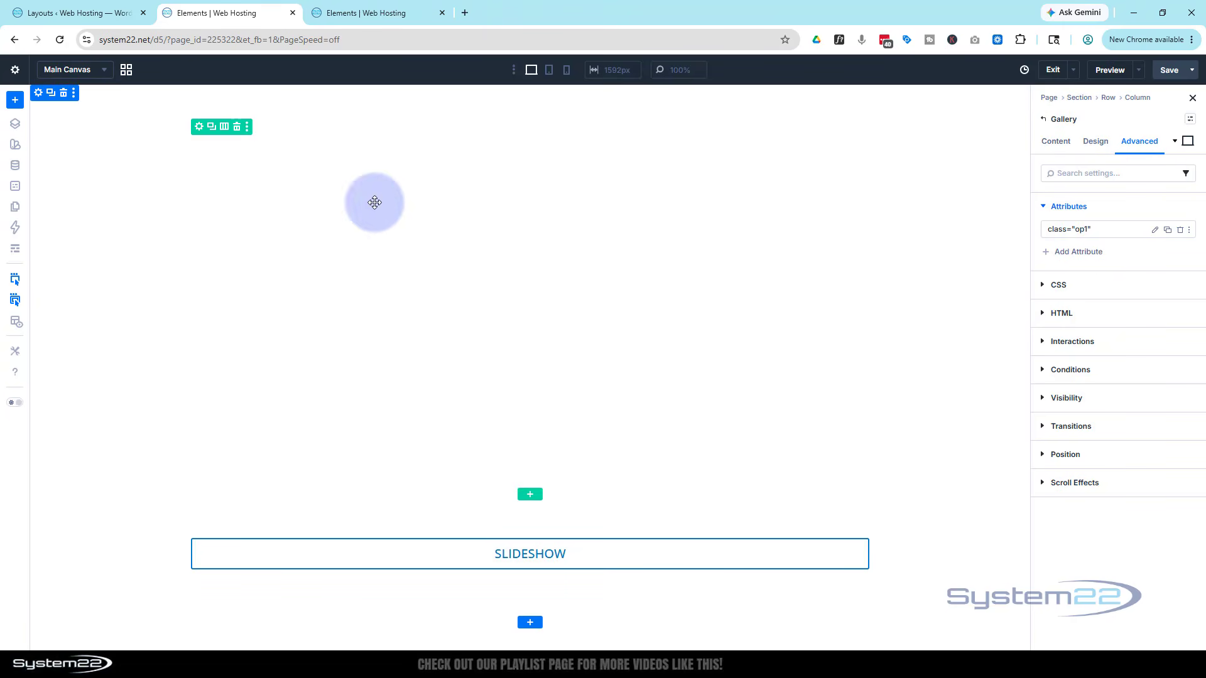
left_click(199, 129)
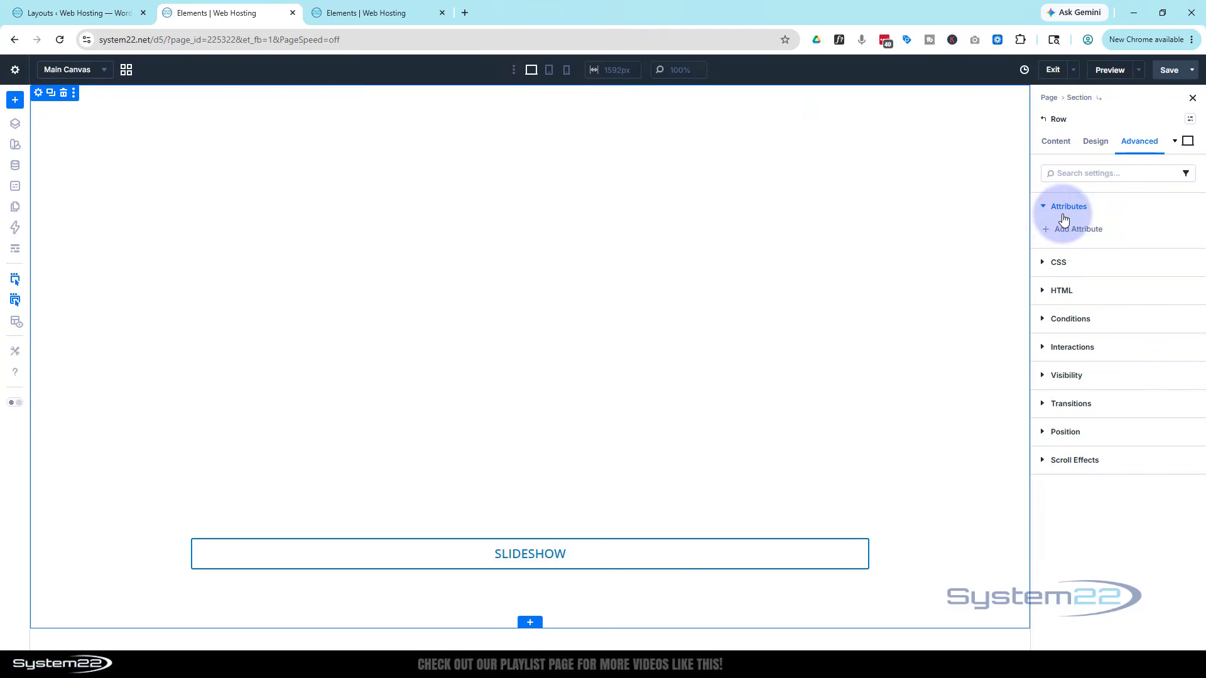
left_click(1056, 142)
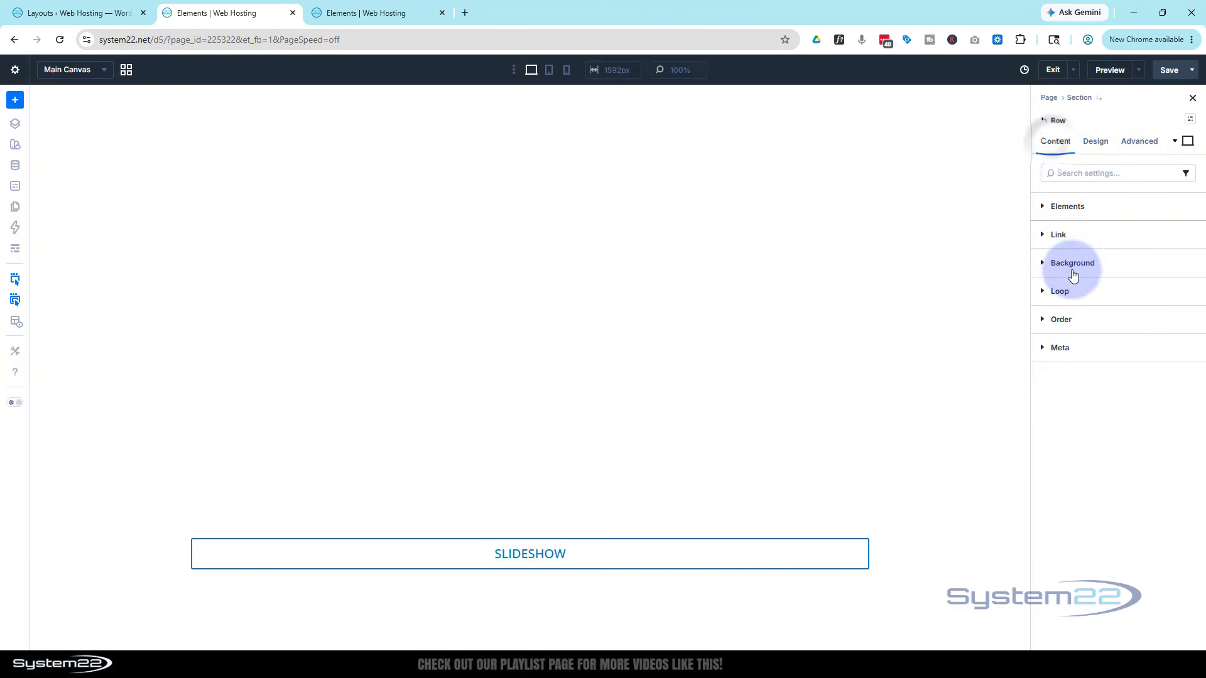
left_click(1073, 272)
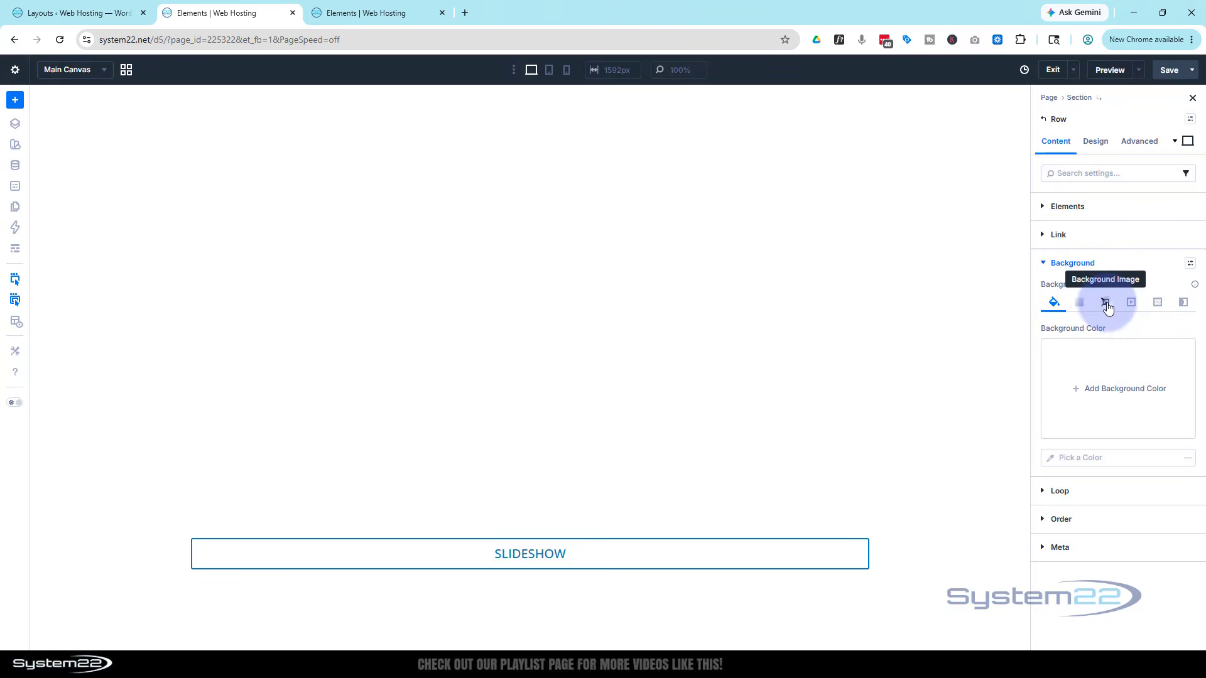
left_click(1105, 303)
left_click(1105, 389)
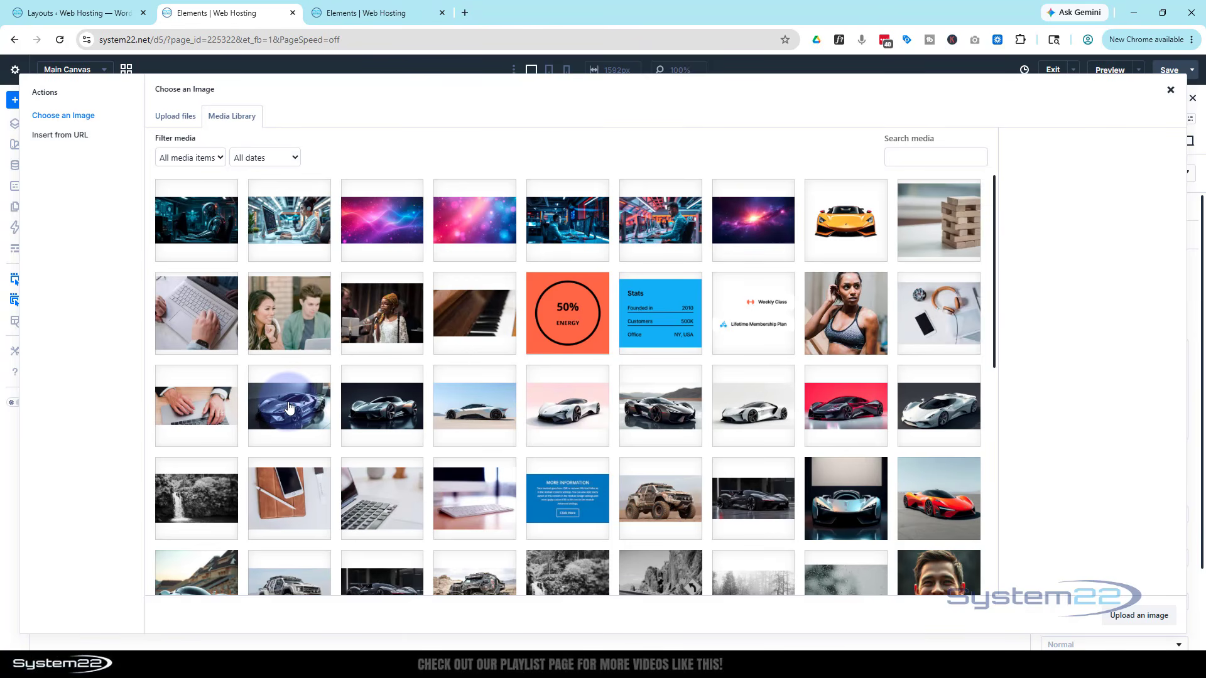
left_click(955, 406)
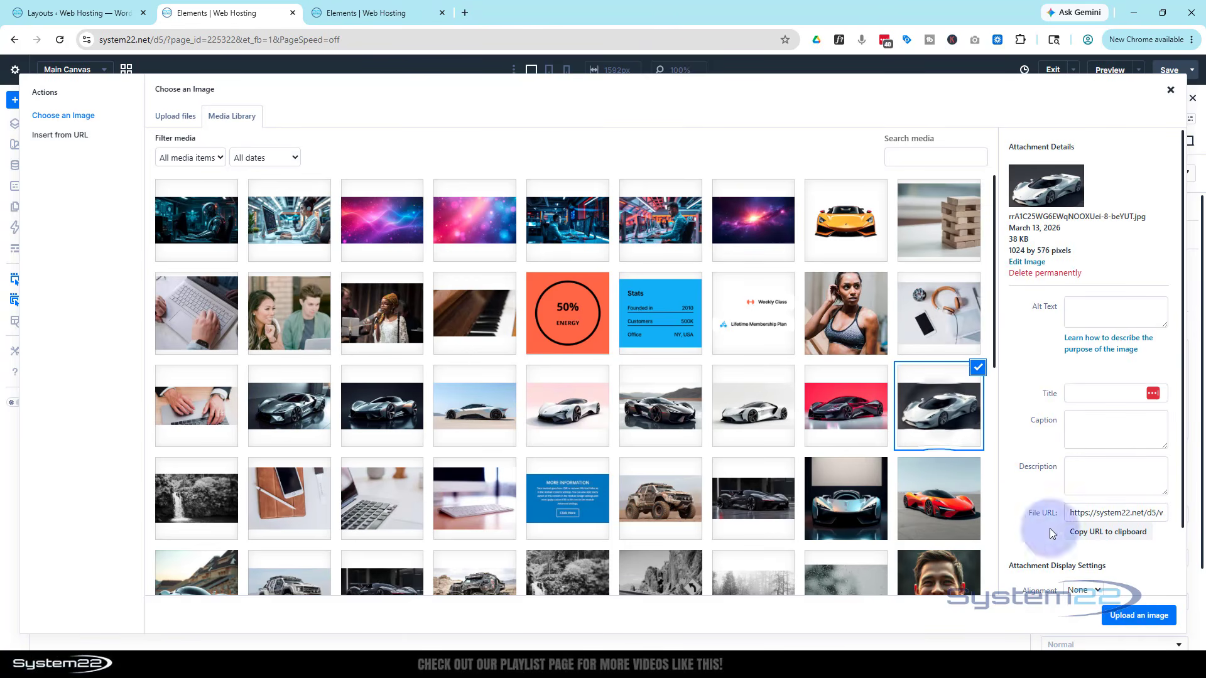
left_click(1138, 616)
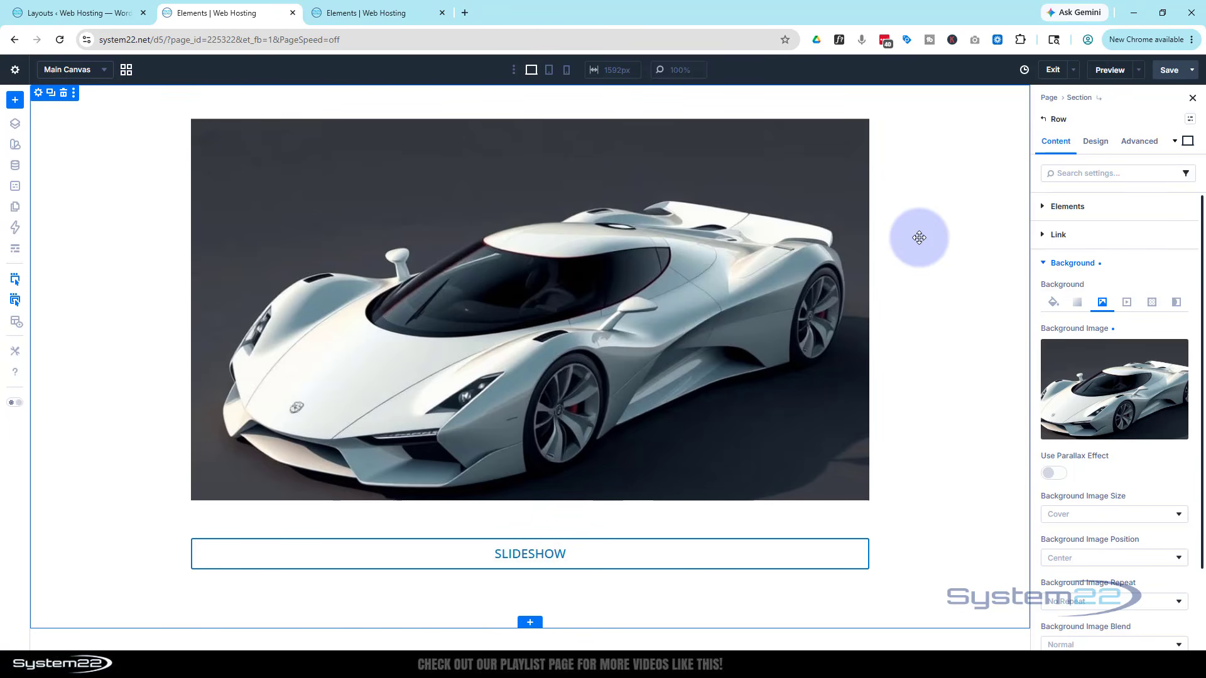
Step: Turn on Automatic Animation for the Gallery module and set its automatic animation speed to 5000 ms
left_click(682, 279)
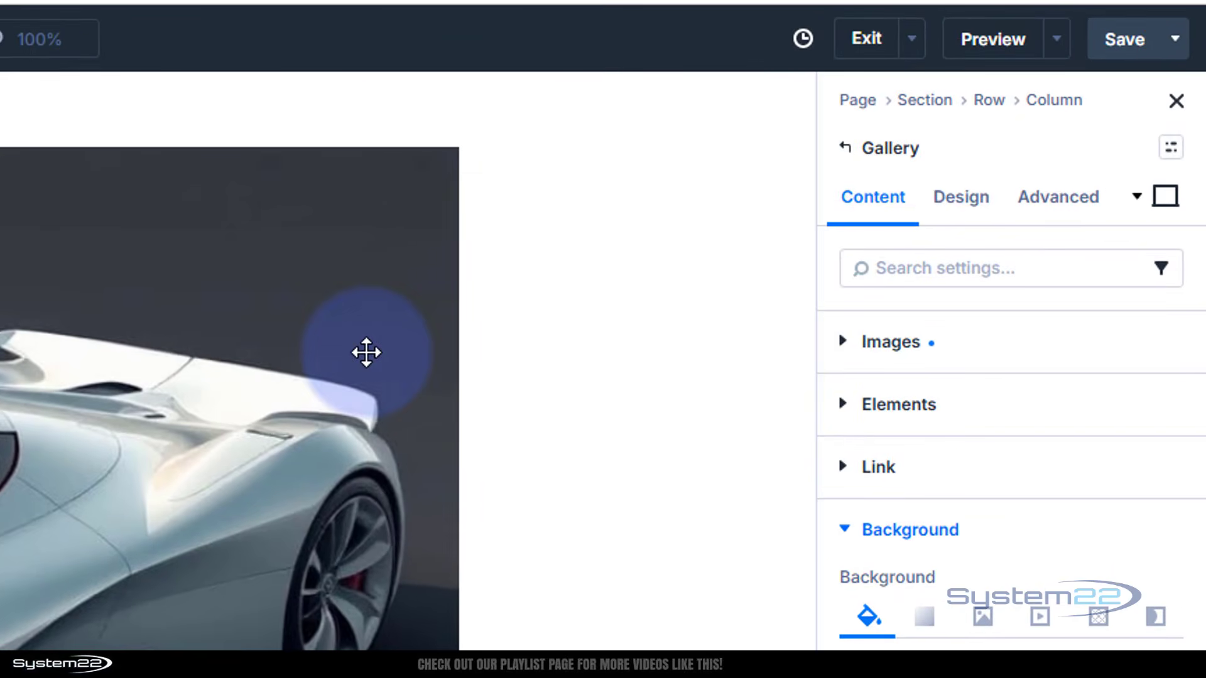
left_click(971, 200)
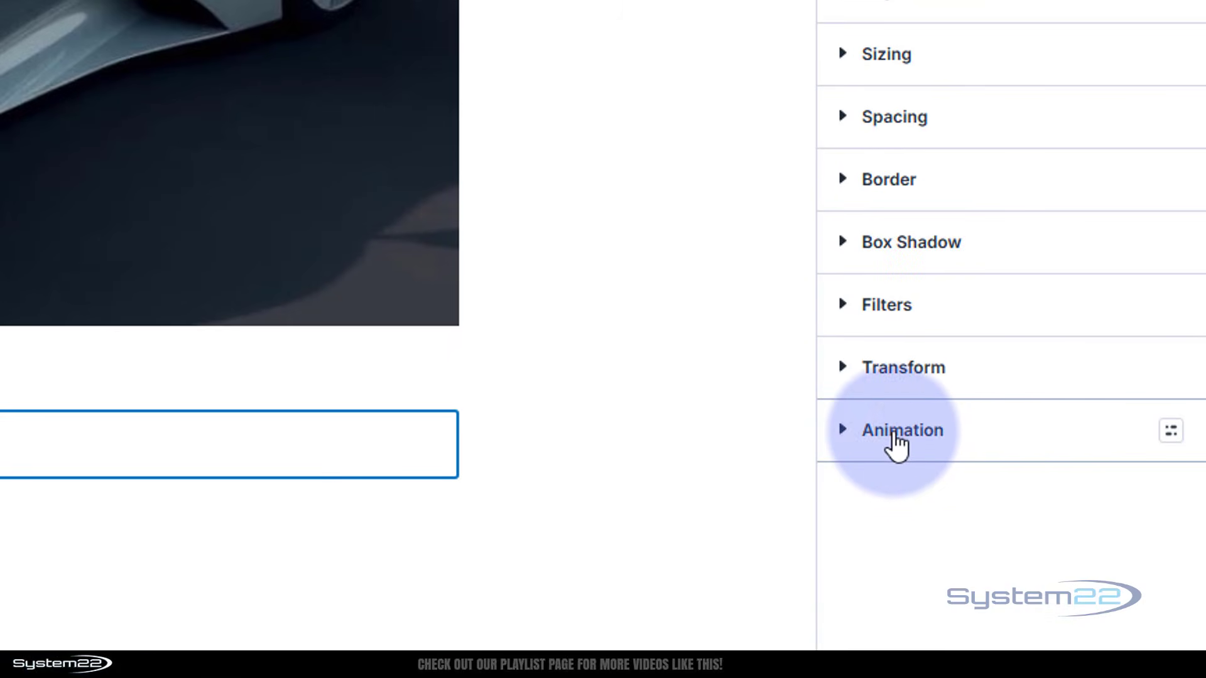
left_click(942, 443)
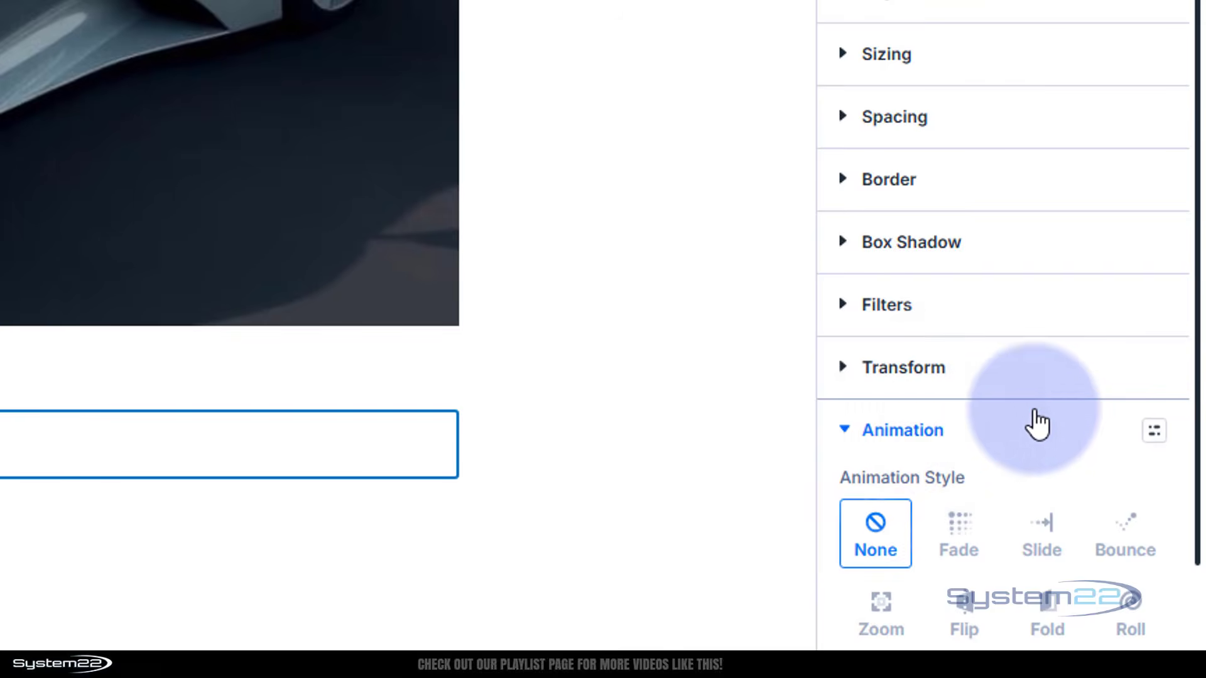
scroll(1039, 417, "down", 2)
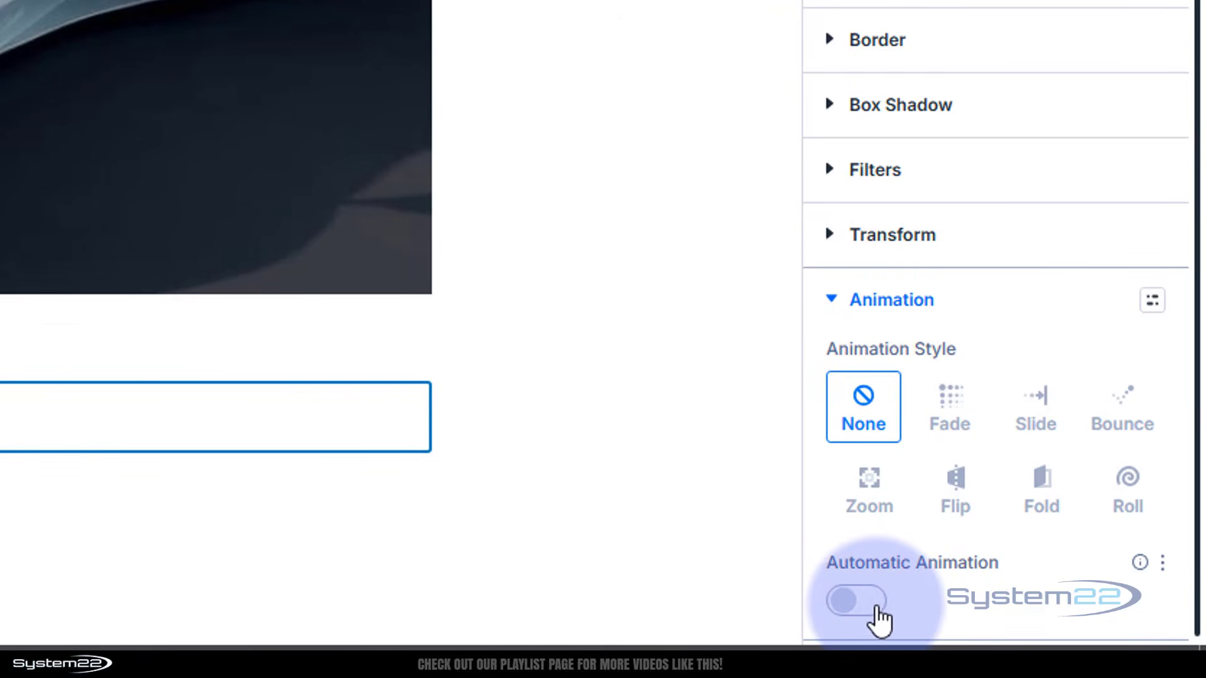
left_click(857, 601)
scroll(952, 484, "down", 2)
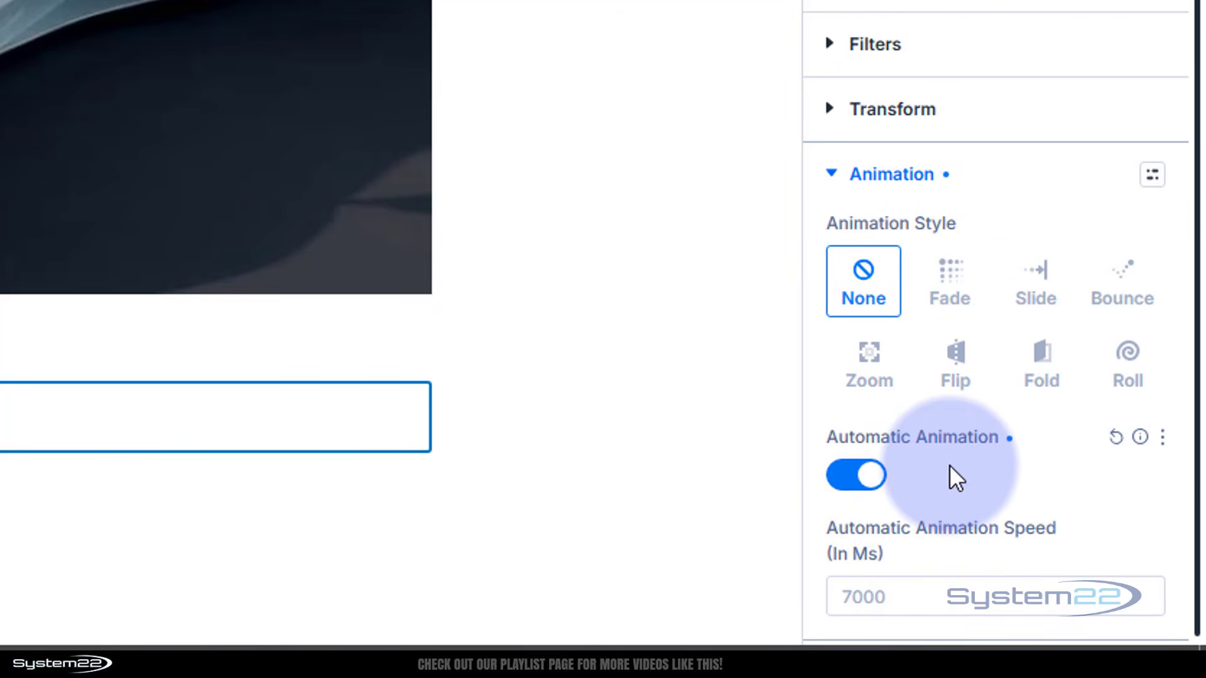
left_click(863, 603)
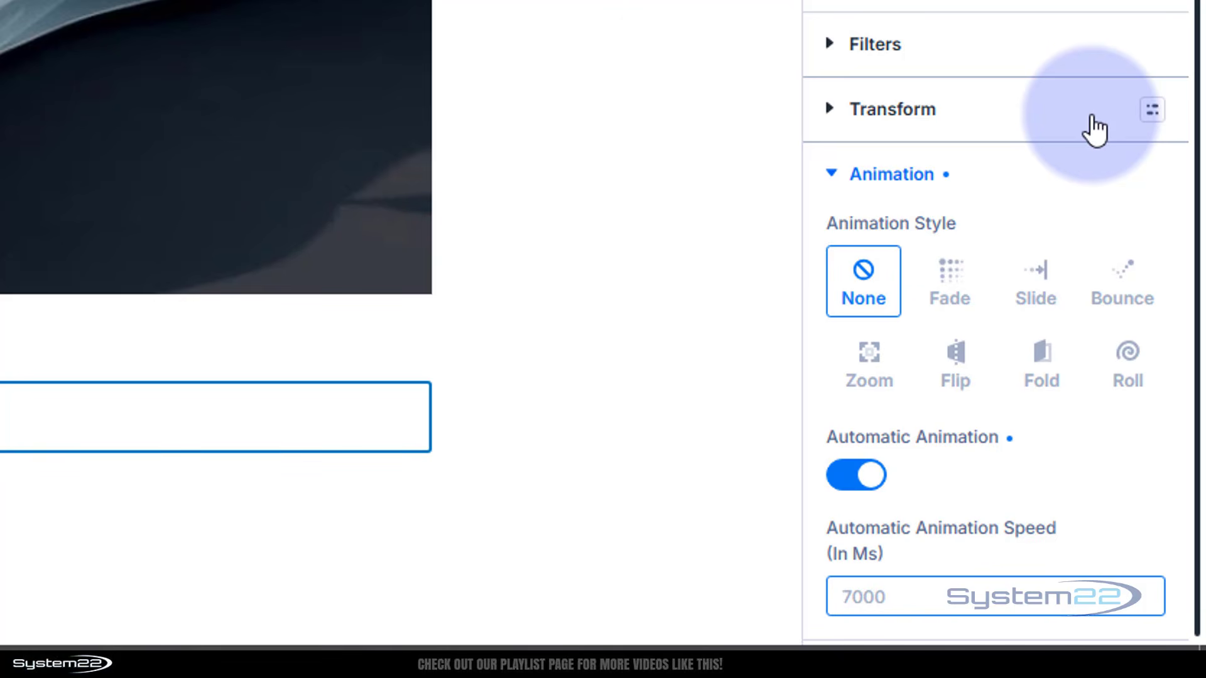
type("5000")
left_click(1107, 500)
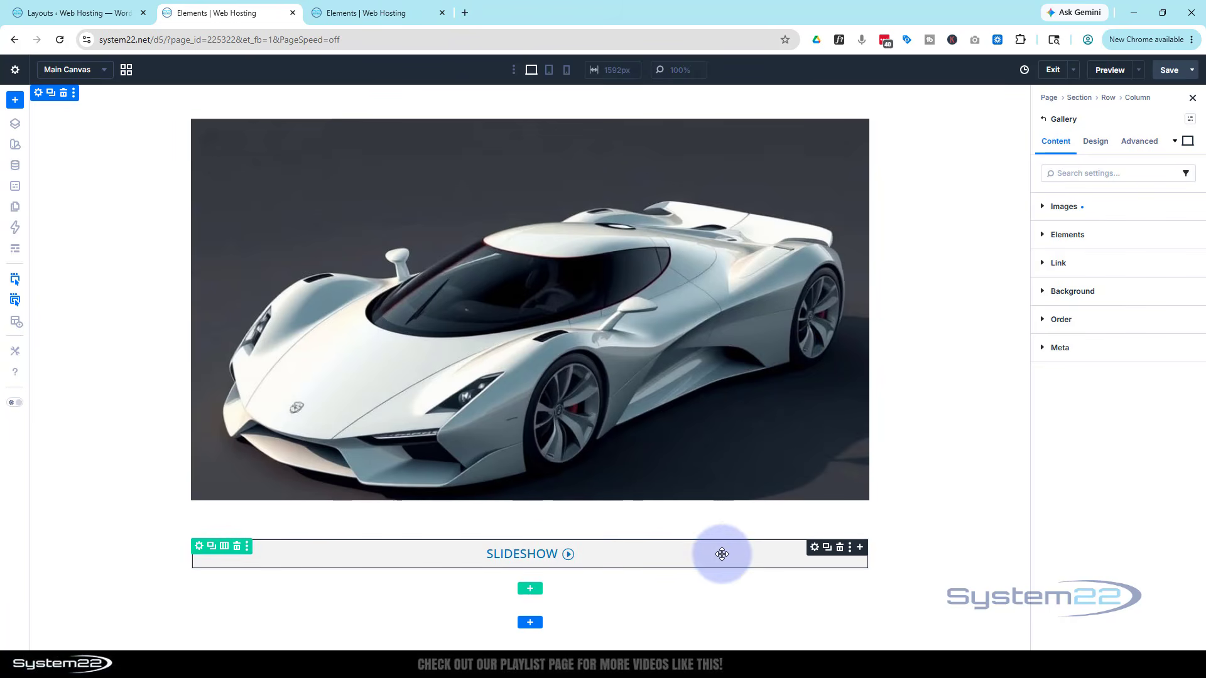
Step: Add a Click interaction to the Slideshow button with the Toggle Attribute effect action and the Gallery as target module
left_click(724, 553)
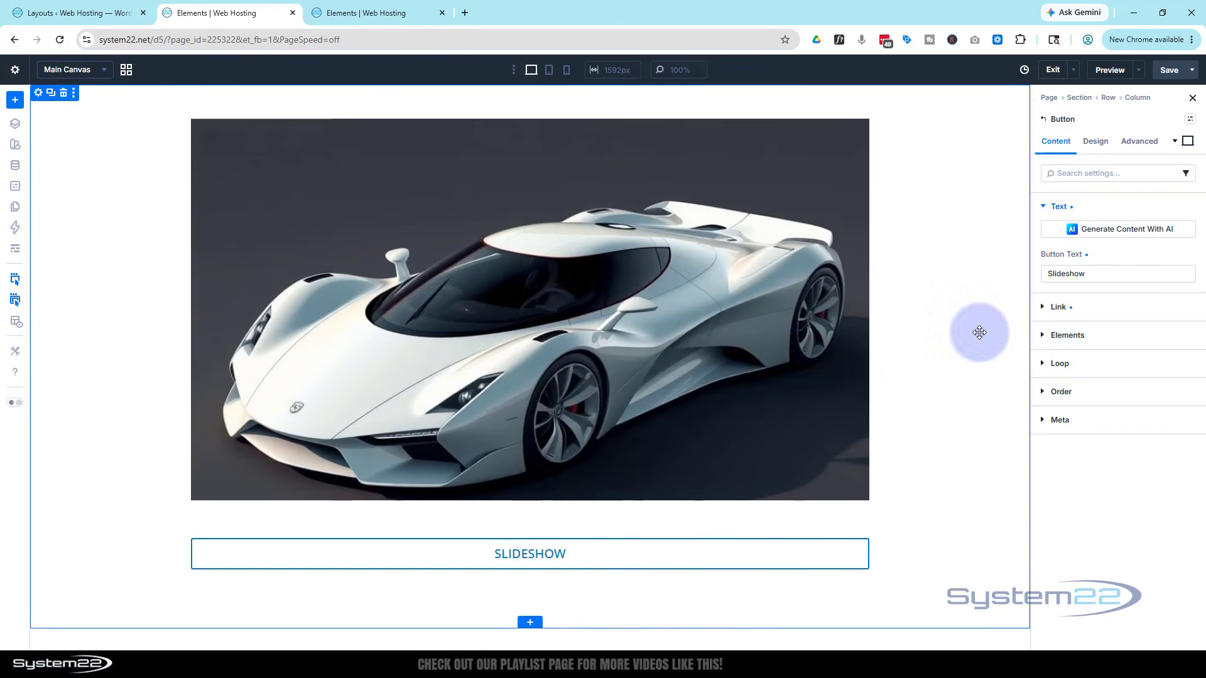
left_click(1137, 143)
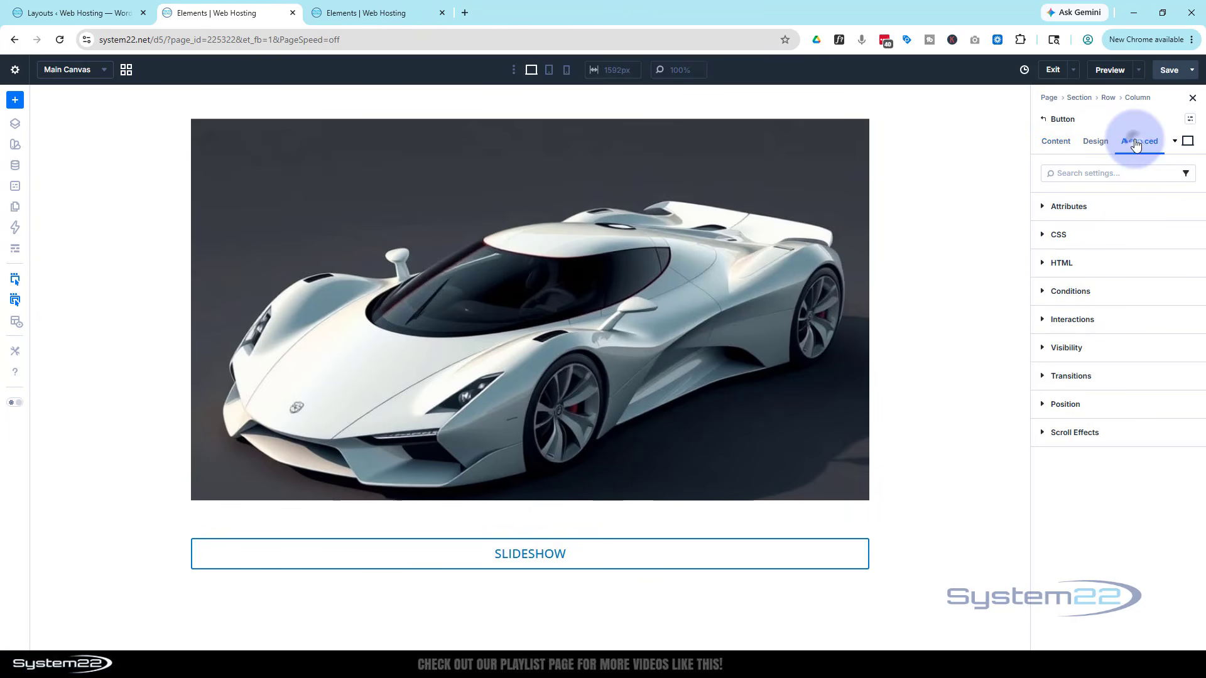
left_click(1108, 322)
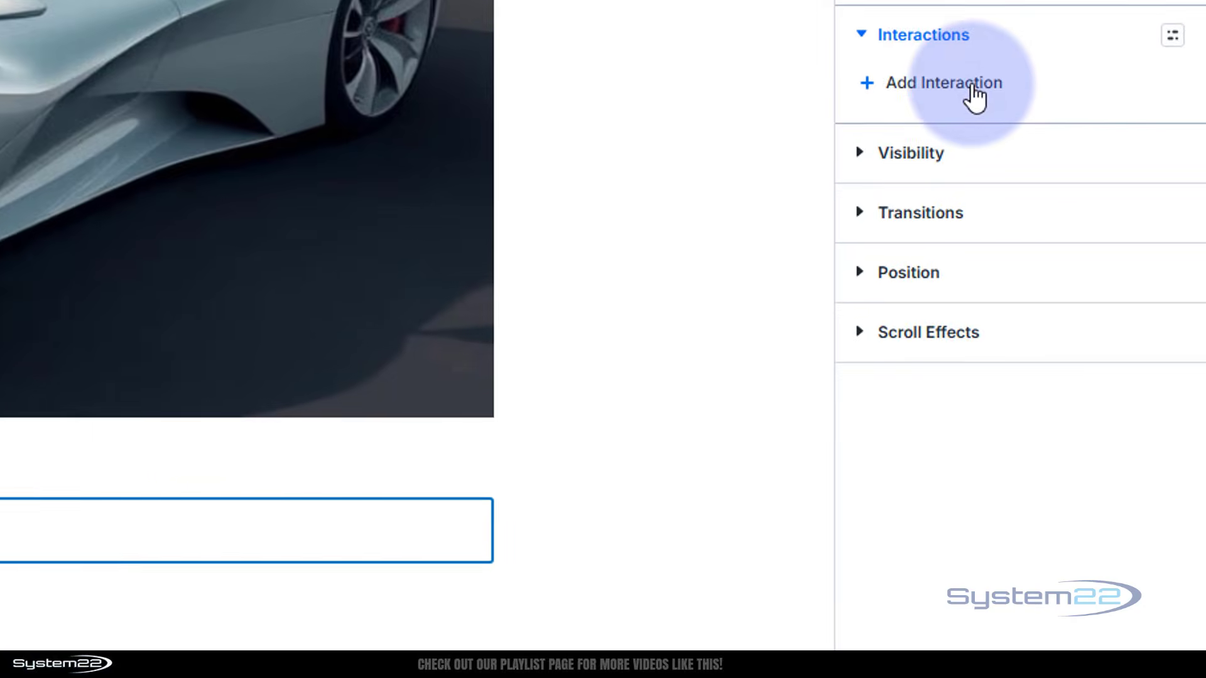
left_click(1004, 150)
left_click(873, 93)
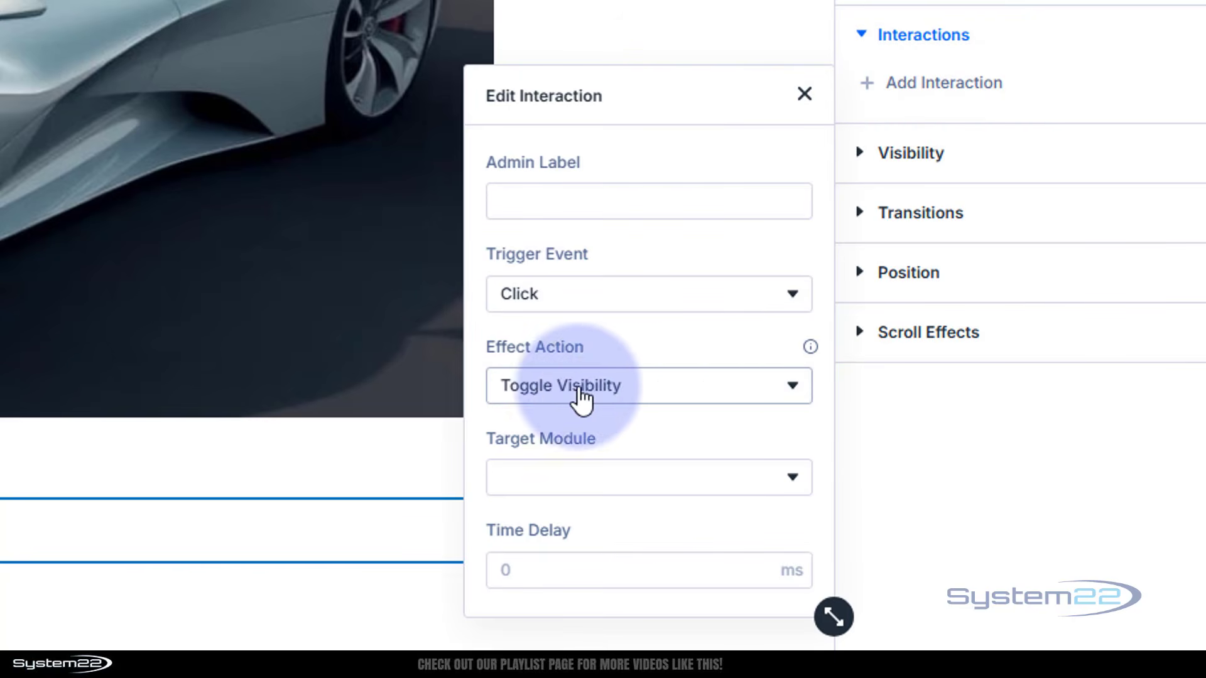
left_click(697, 400)
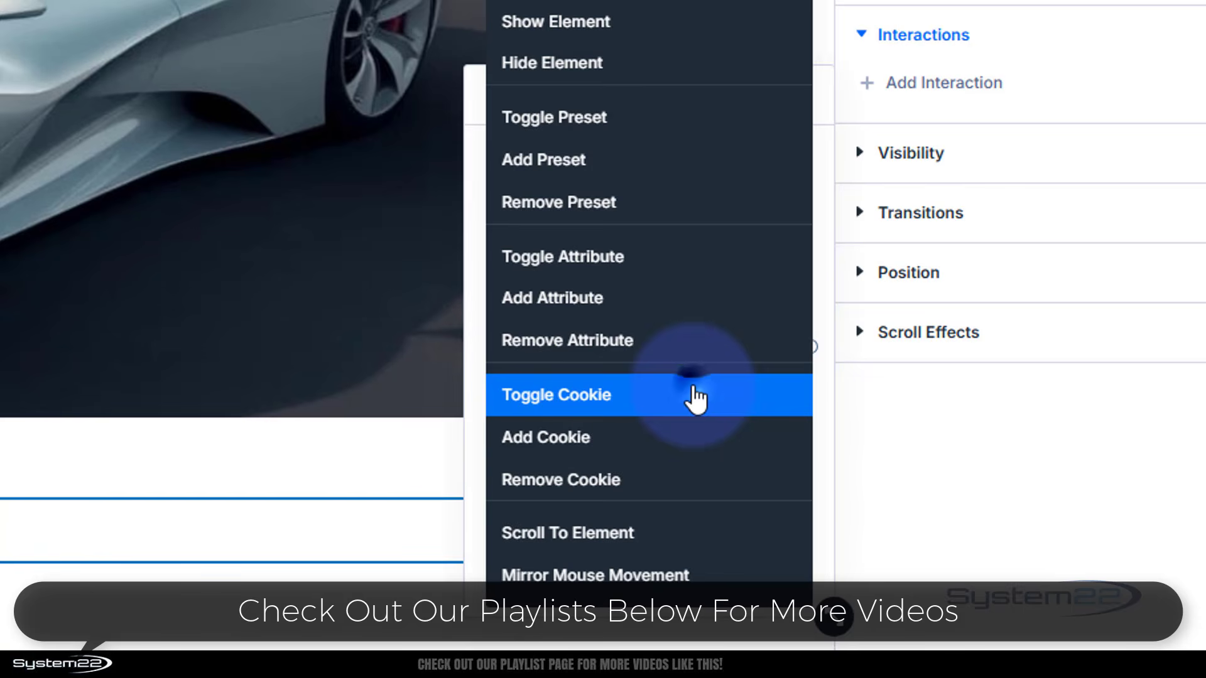
left_click(561, 258)
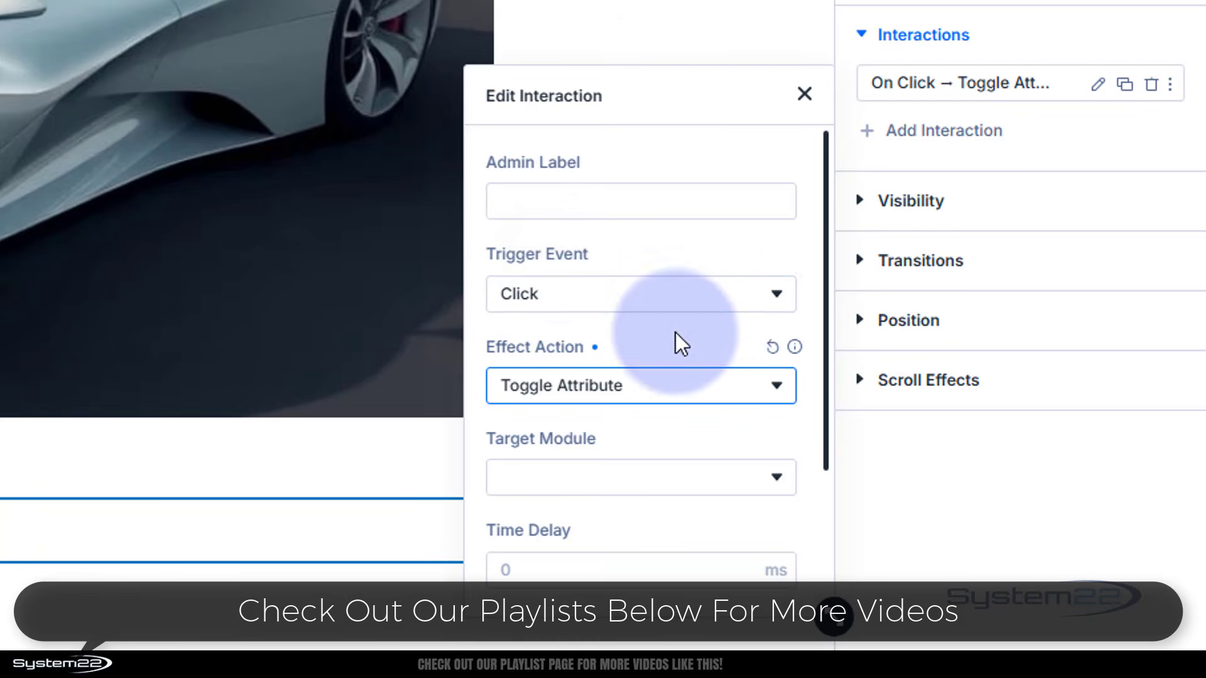
scroll(676, 330, "down", 3)
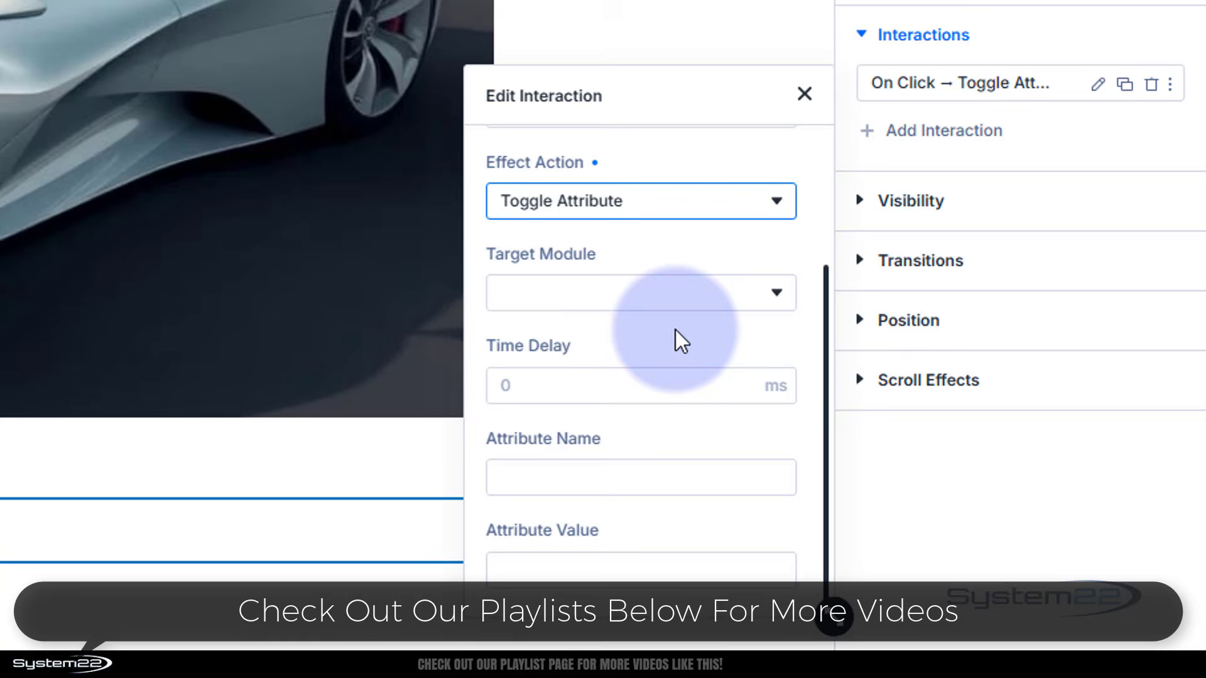
left_click(681, 296)
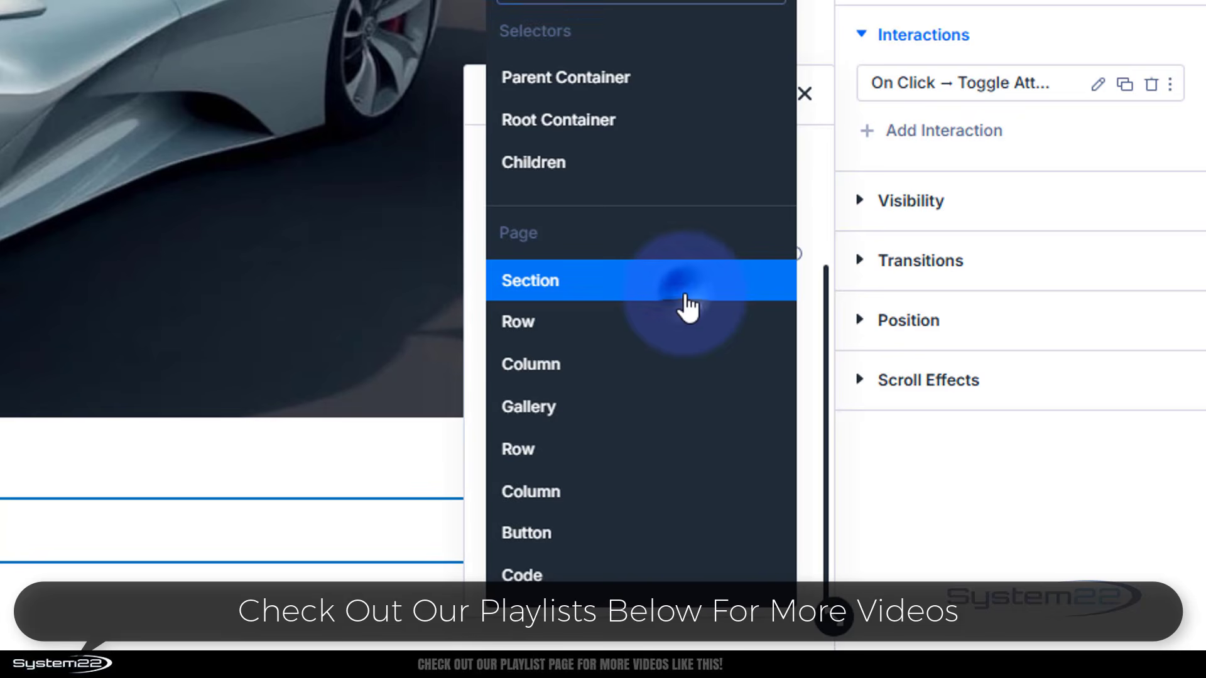
left_click(537, 418)
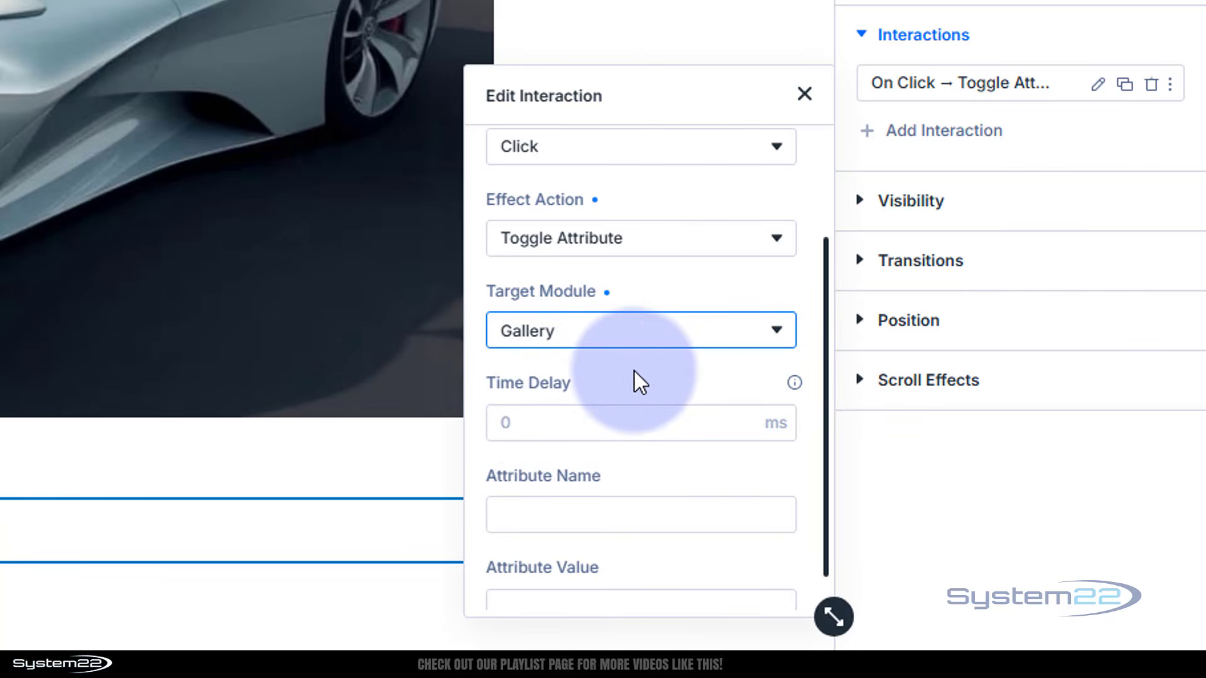
Step: Set the interaction's attribute name to class and its attribute value to op2, and close the interaction settings
scroll(635, 371, "down", 1)
left_click(518, 479)
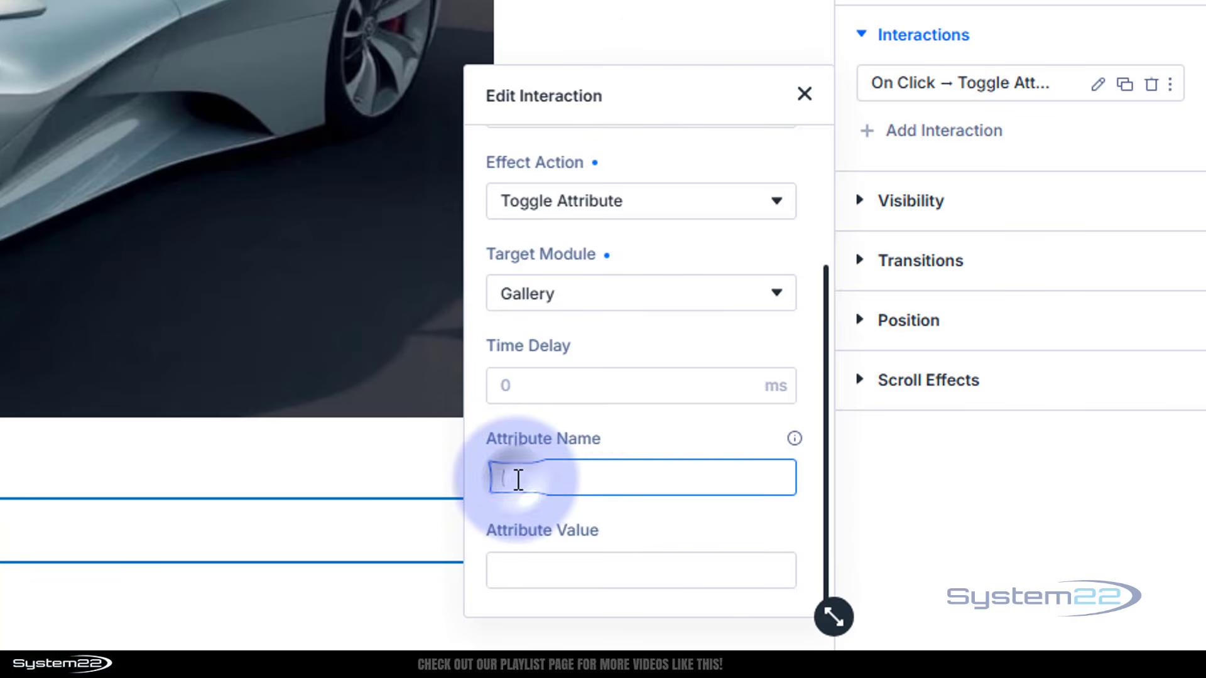
type("class")
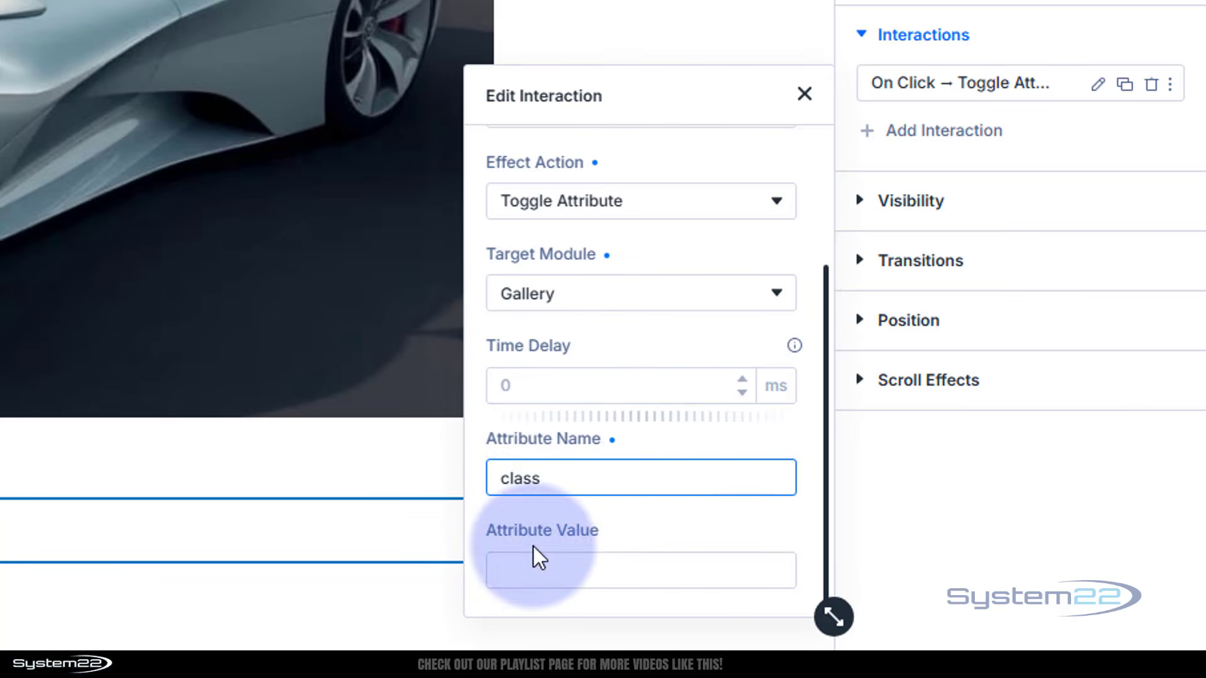
left_click(503, 571)
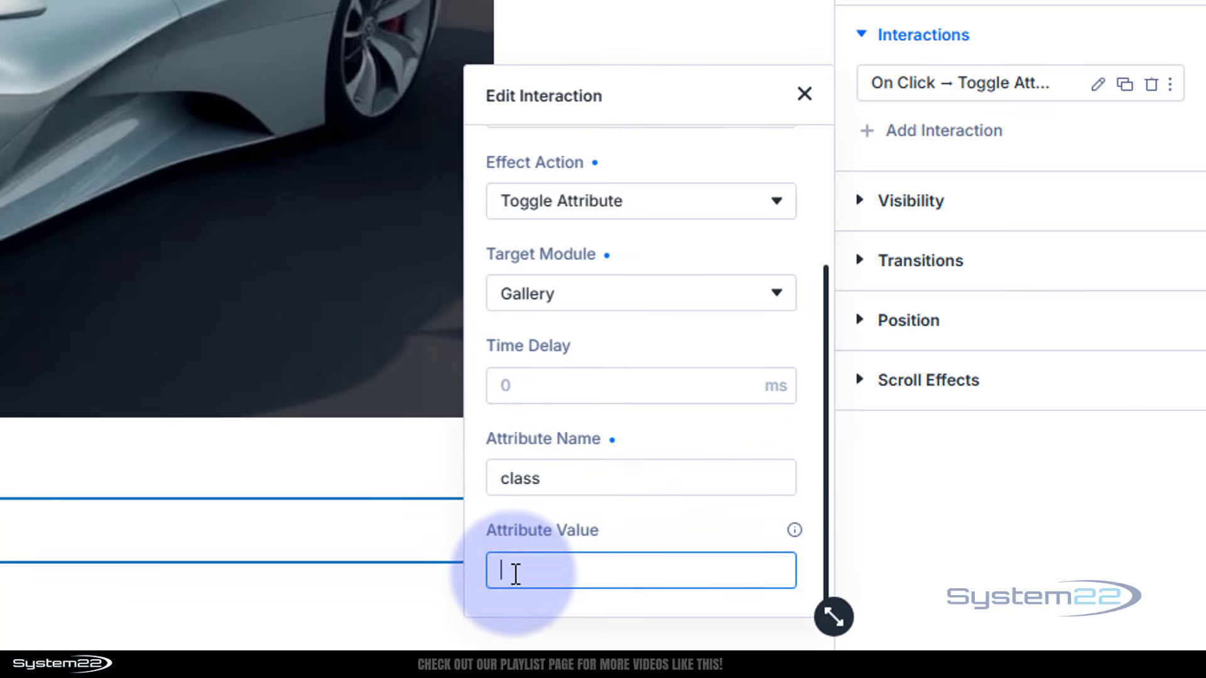
type("op2")
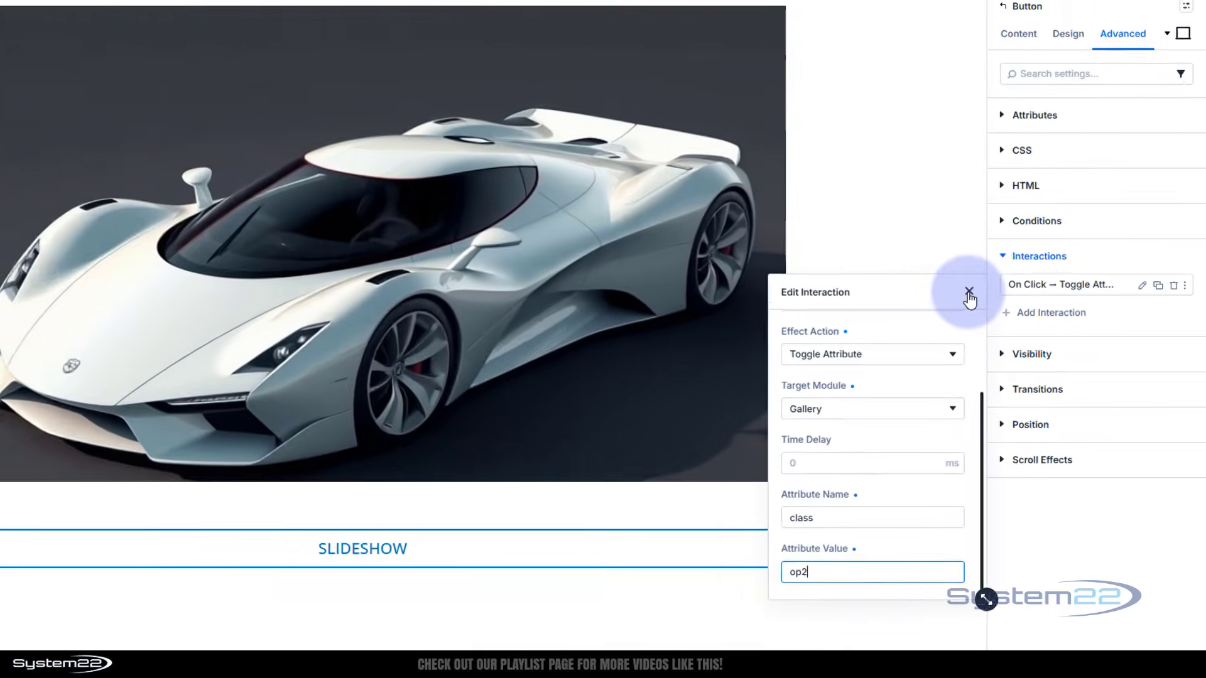
left_click(805, 94)
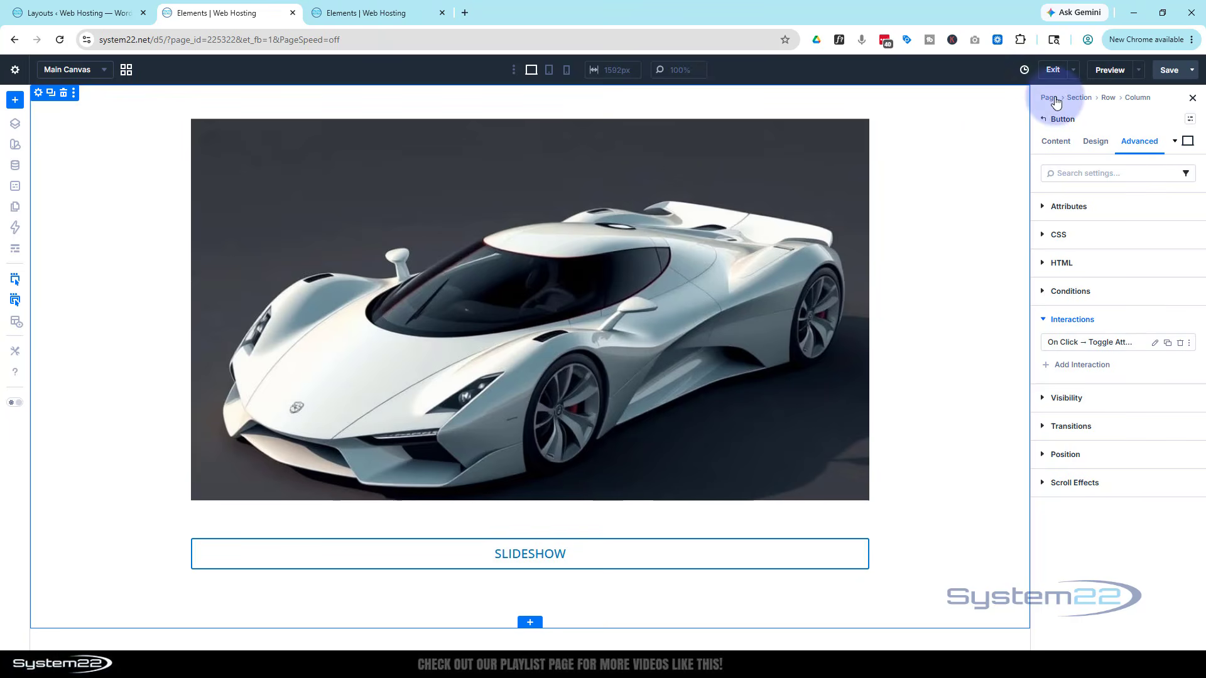
Step: Save the page, close the old preview tab and open a fresh preview of the page in a new tab
left_click(1167, 70)
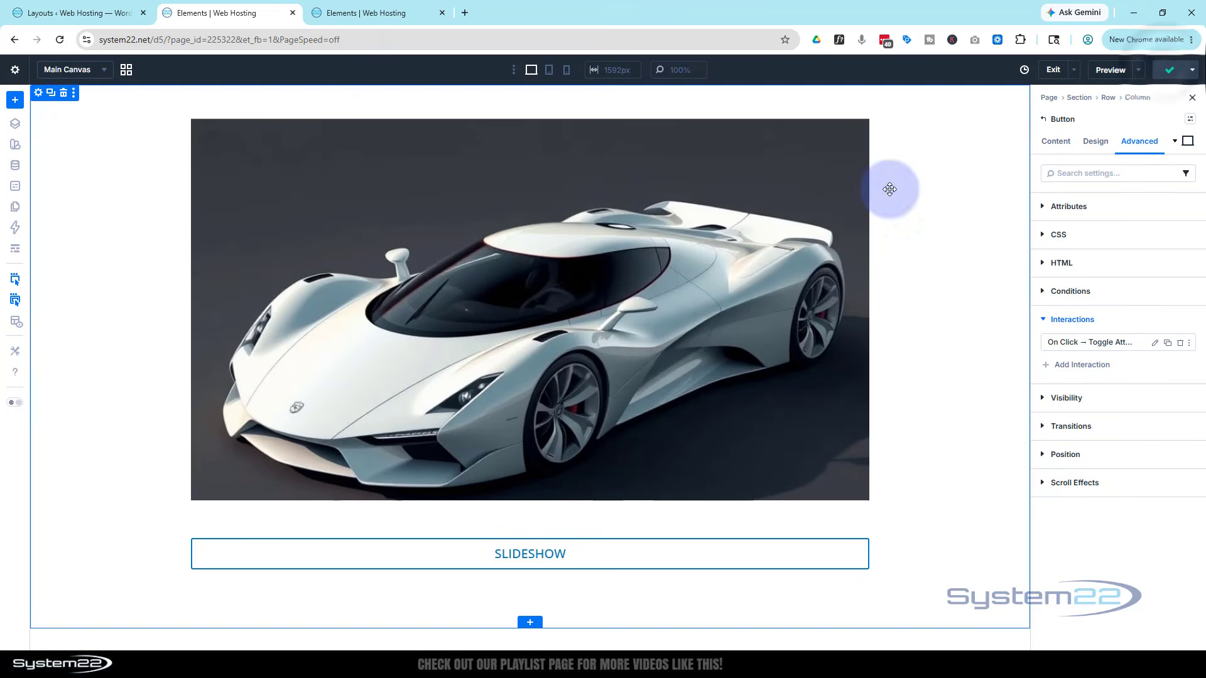
left_click(442, 12)
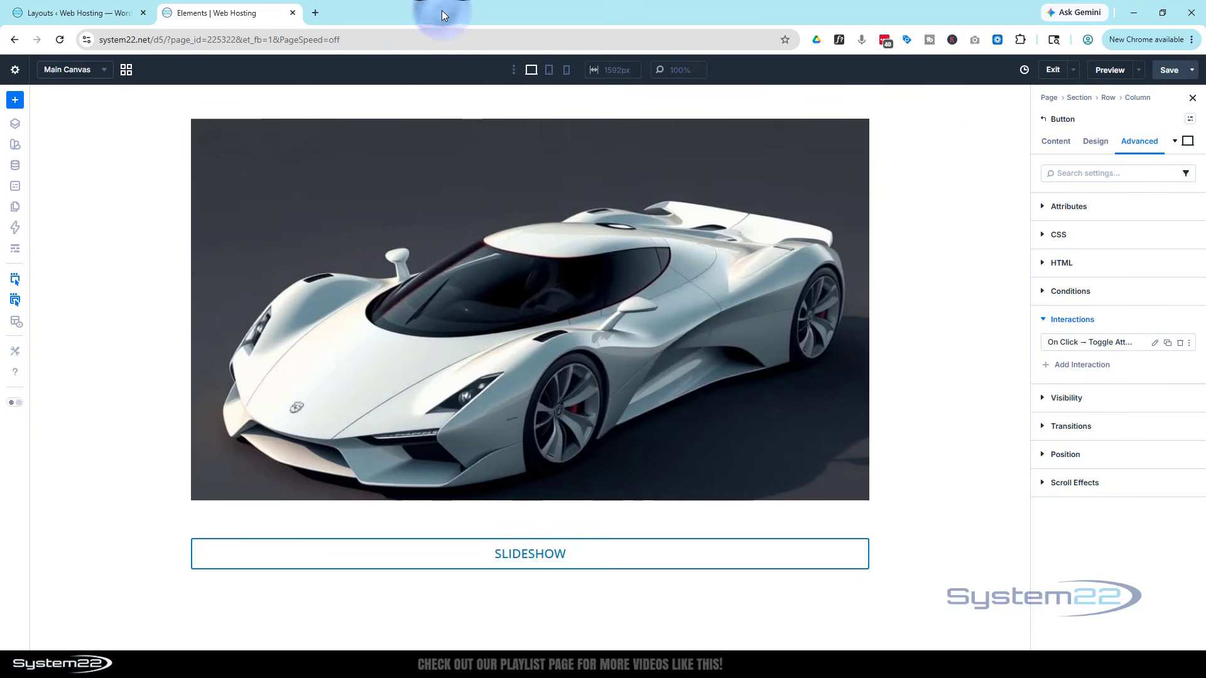
left_click(1139, 70)
left_click(1080, 98)
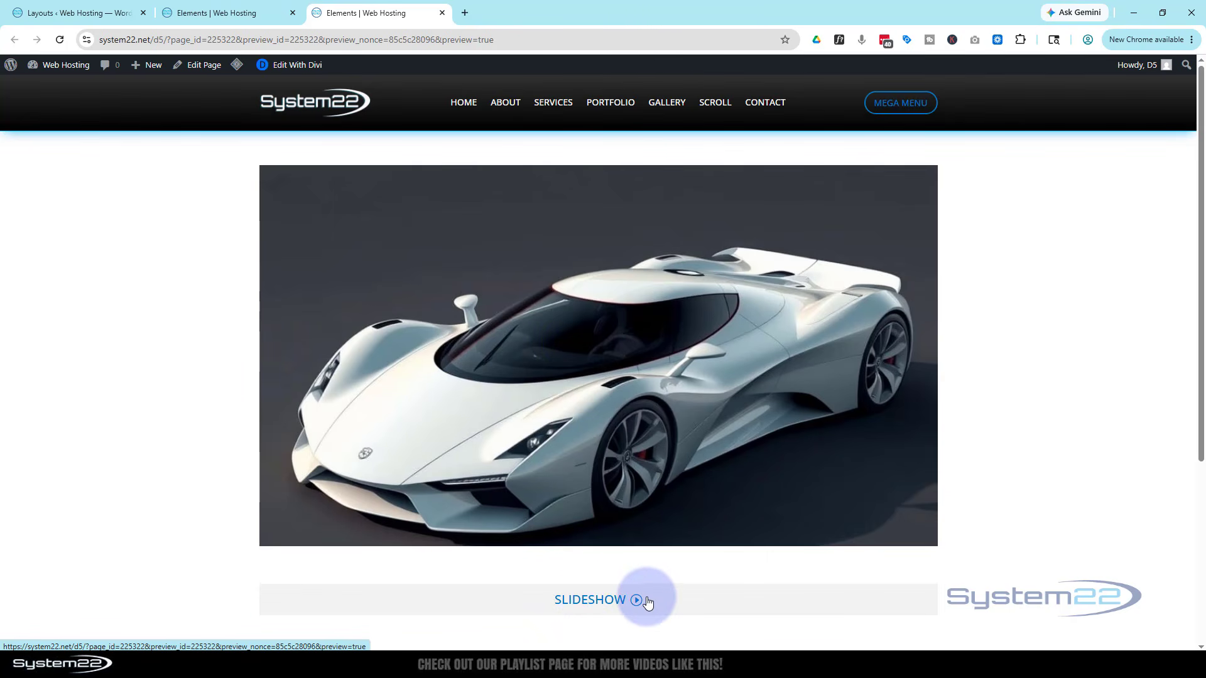
Step: Test the Slideshow button in the preview by toggling the gallery repeatedly and advancing its slides
left_click(605, 603)
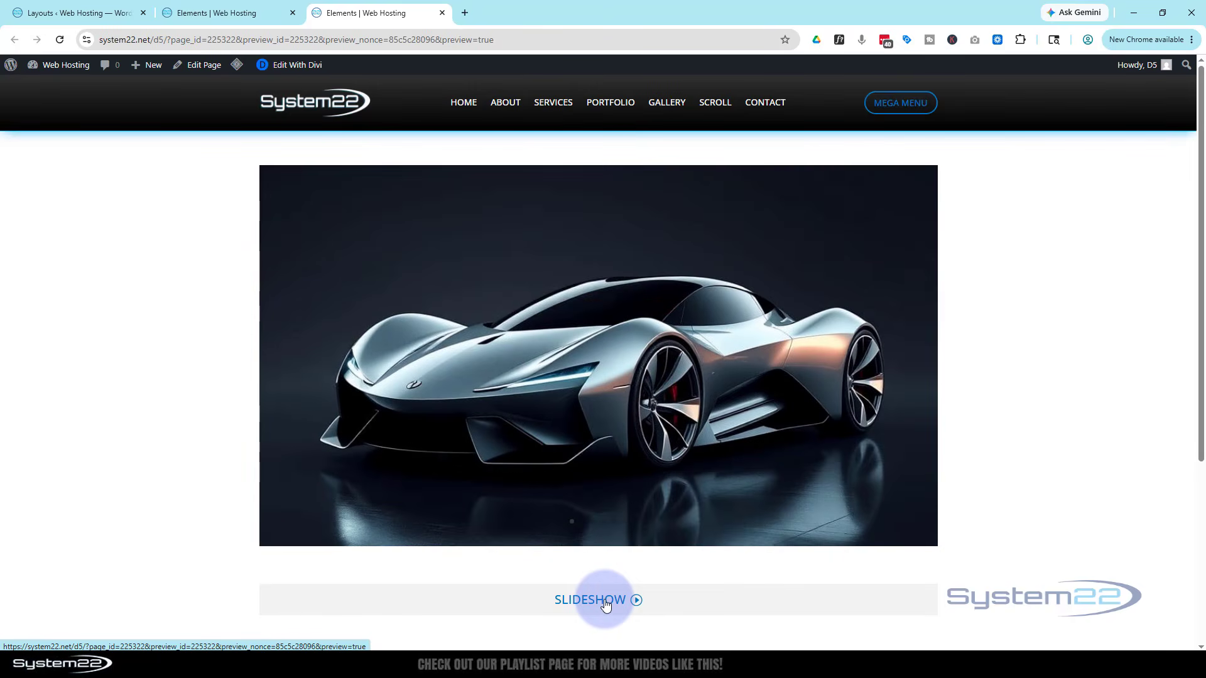
mouse_move(646, 434)
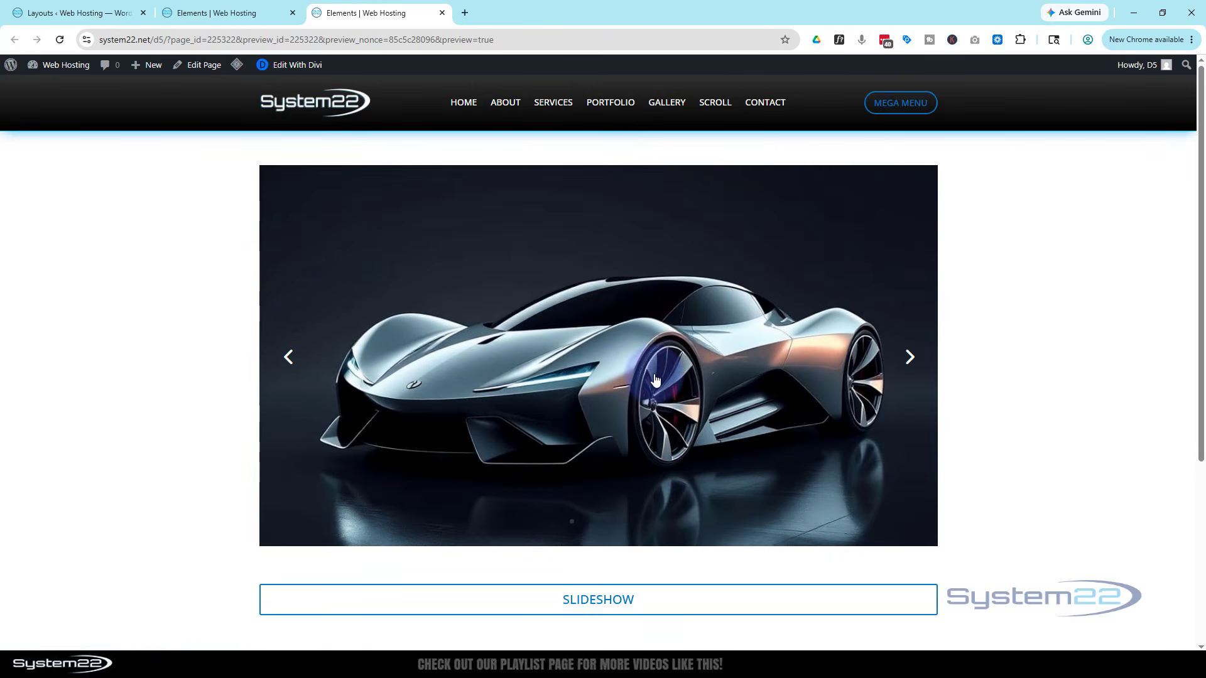
left_click(912, 358)
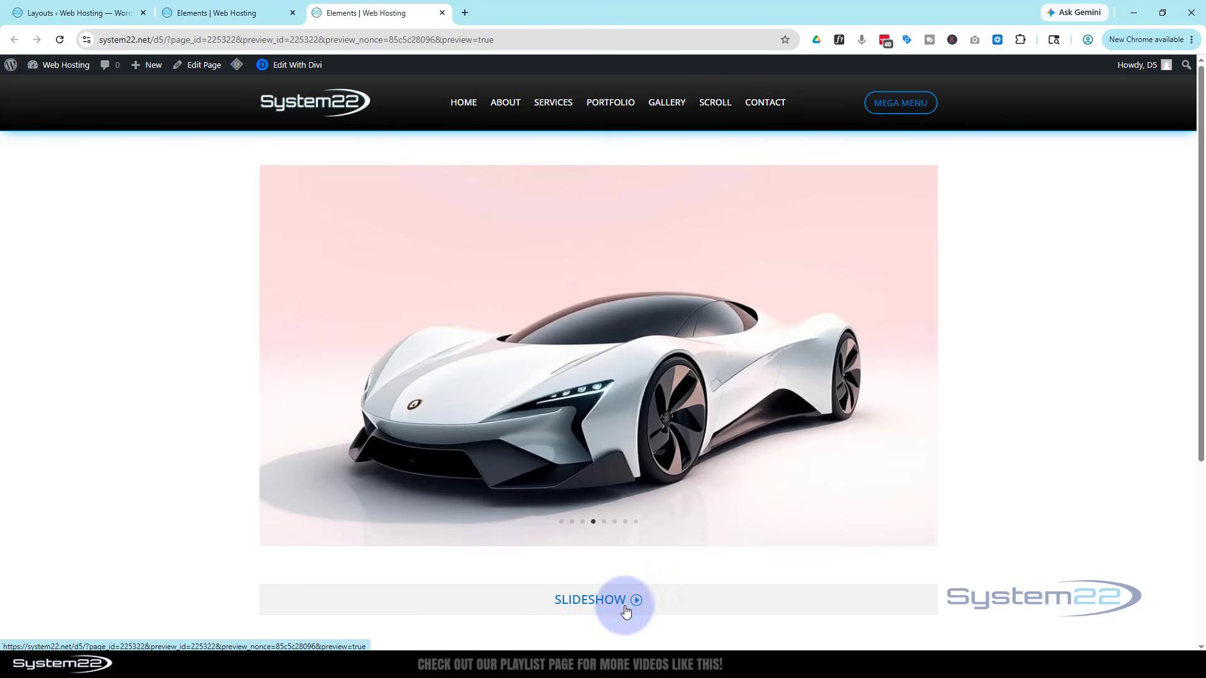
left_click(598, 601)
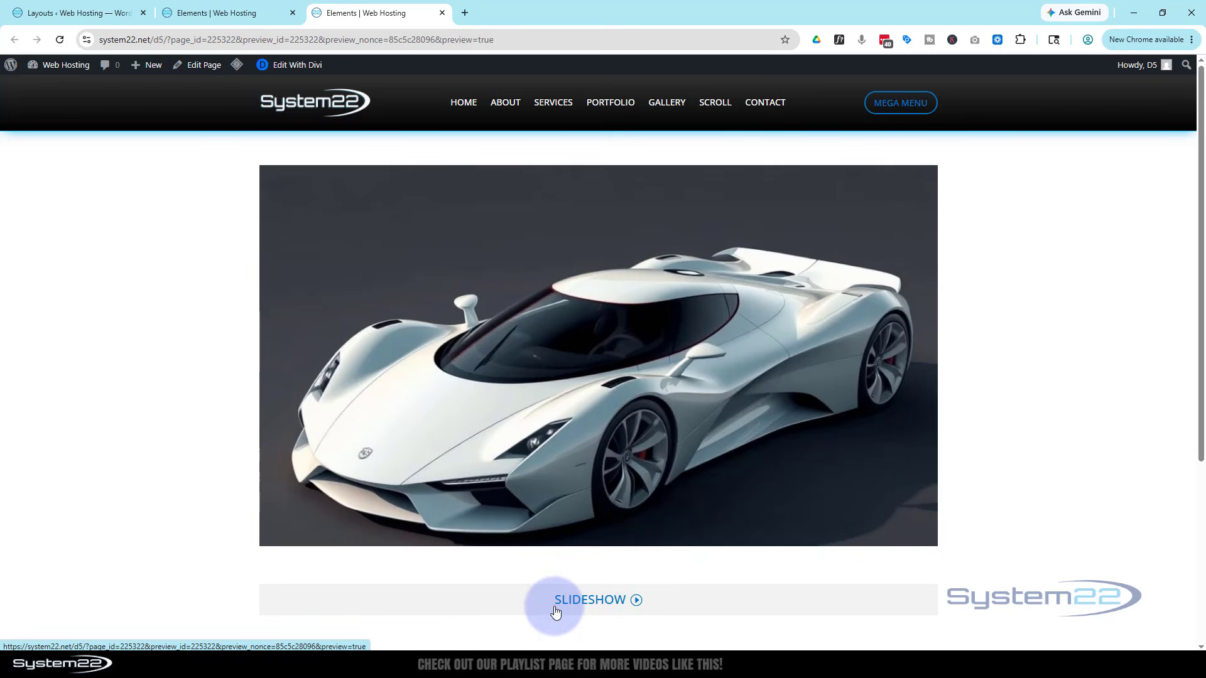
left_click(595, 601)
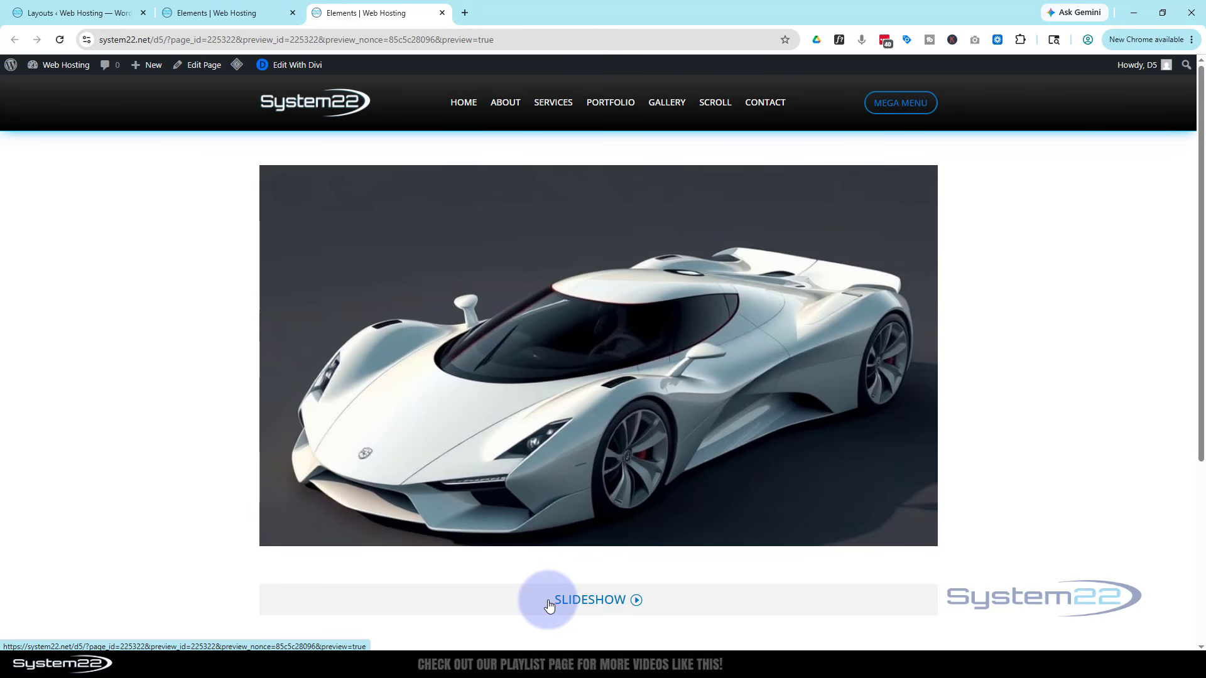
left_click(597, 601)
left_click(596, 598)
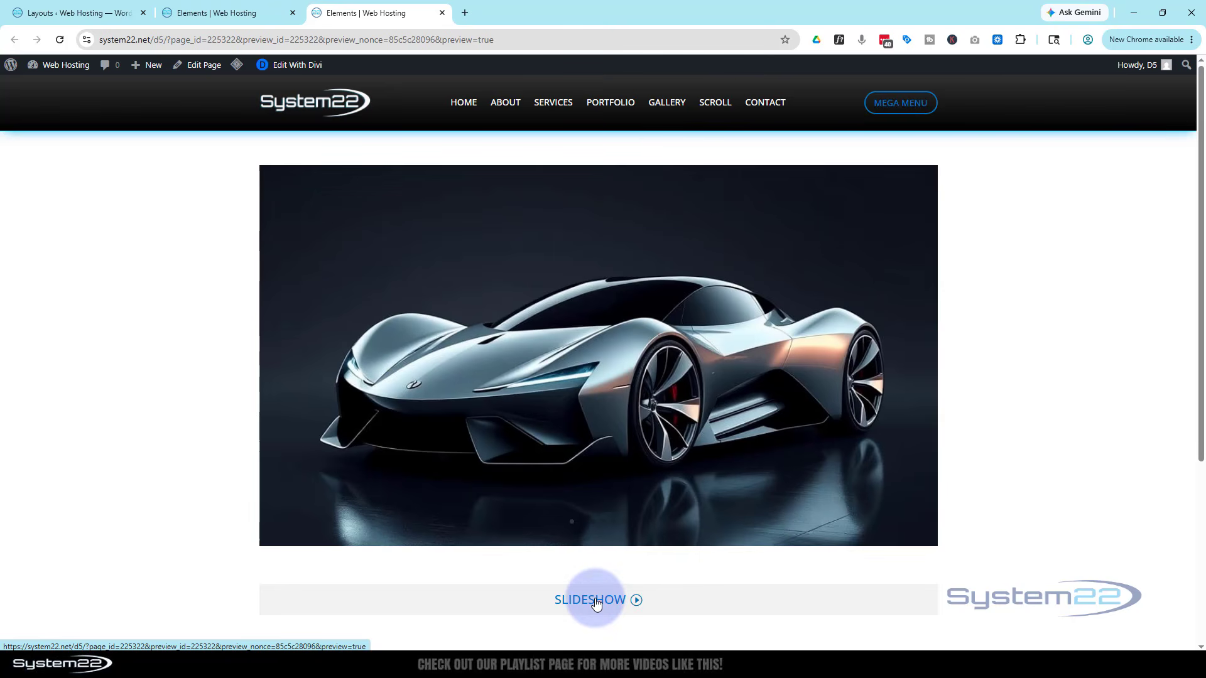